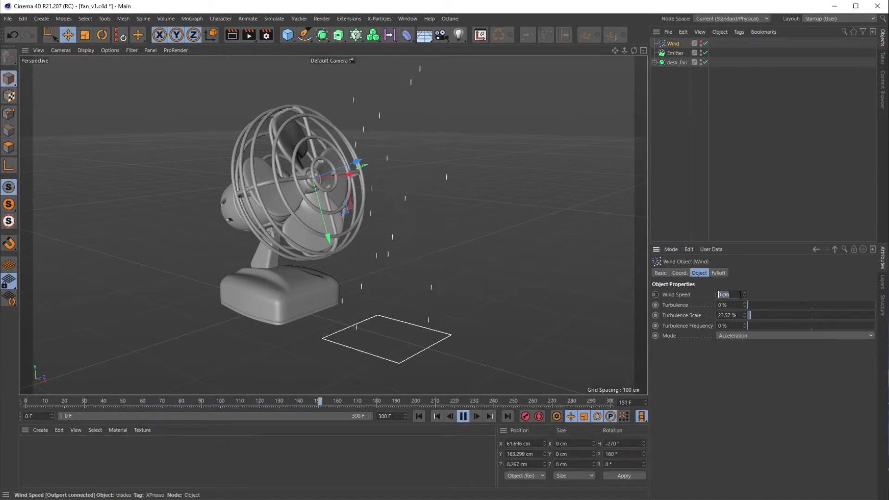
Set the Wind object's Wind Speed to 5 cm, then raise it to 200 cm
text(5)
key(Return)
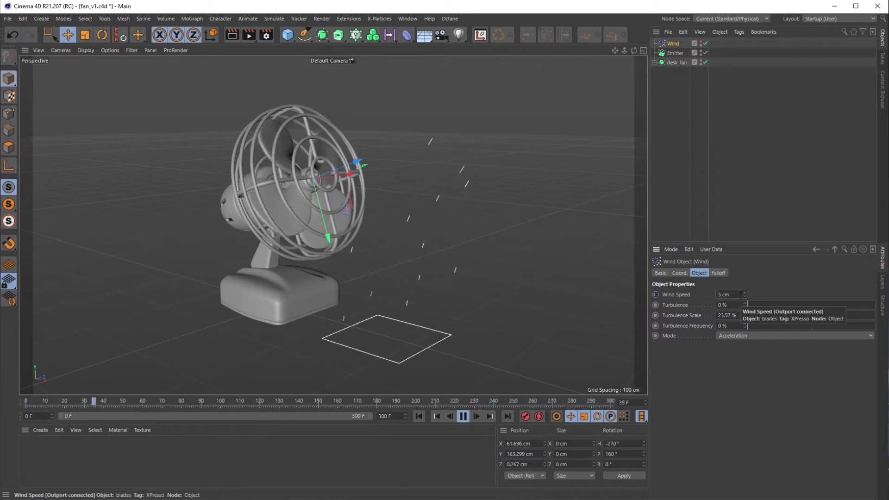
drag(741, 295, 710, 297)
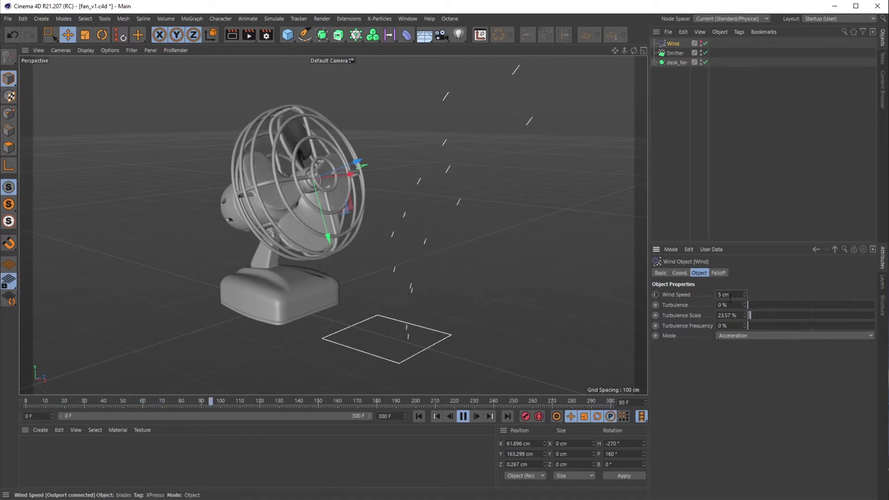
text(200)
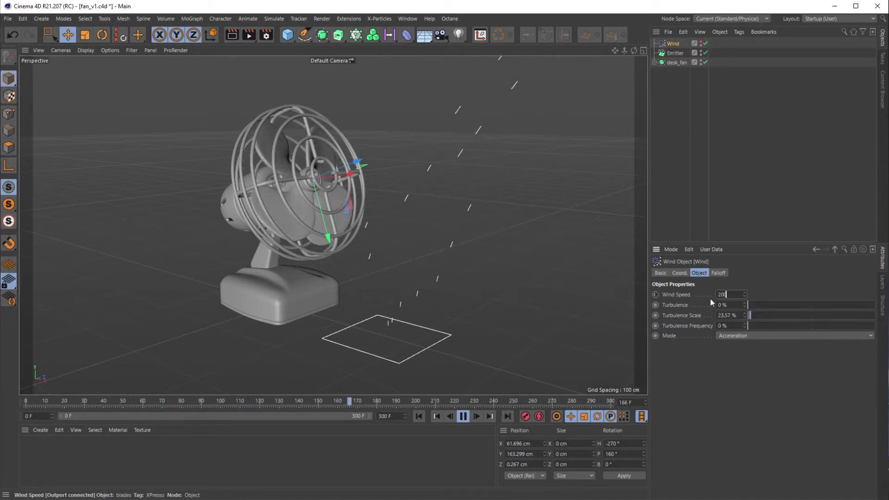
key(Return)
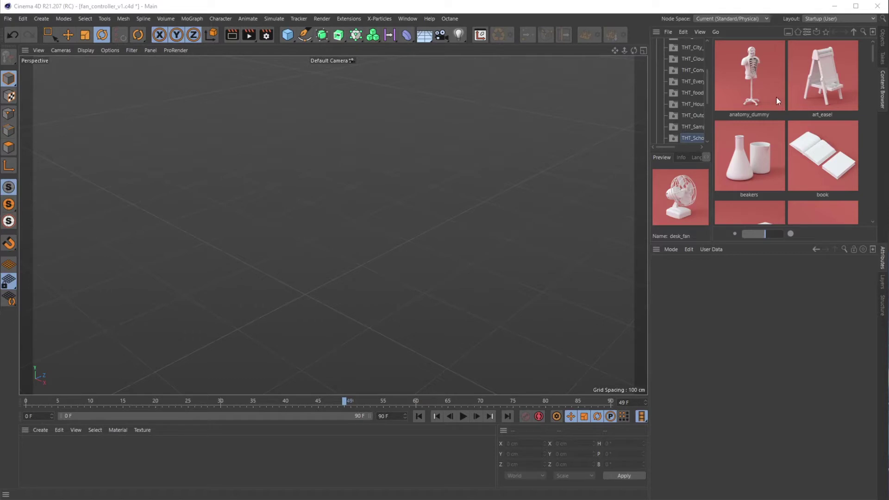
Load the desk_fan model from the Content Browser into the scene
drag(873, 54, 882, 89)
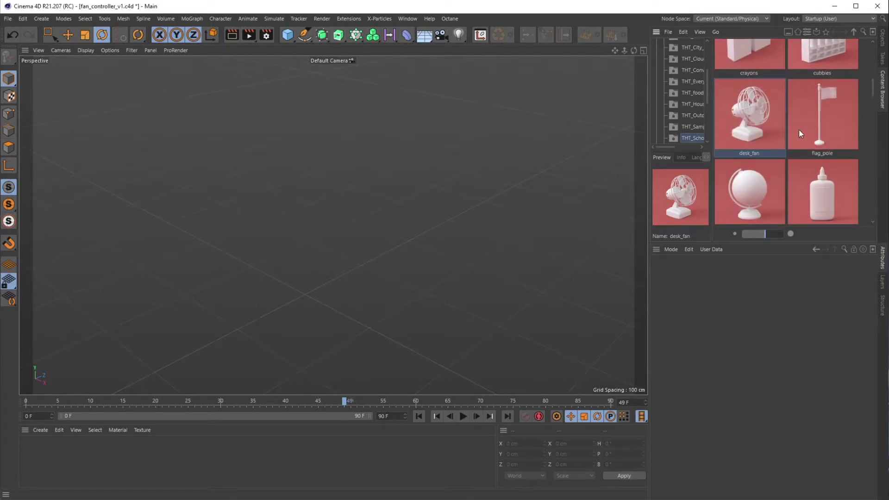
double_click(766, 110)
click(883, 38)
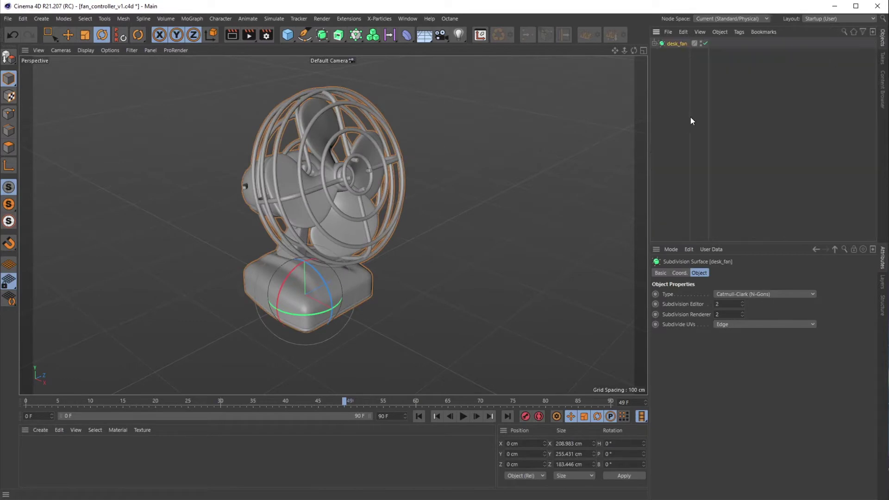
Expand desk_fan, front_vent_tube and blades to list blade_0–blade_3, test-rotating the blades and undoing
click(654, 44)
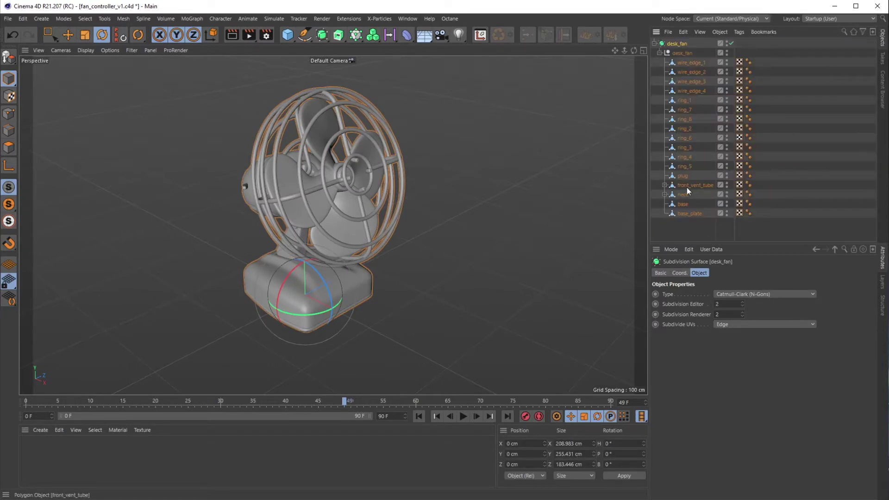
click(665, 185)
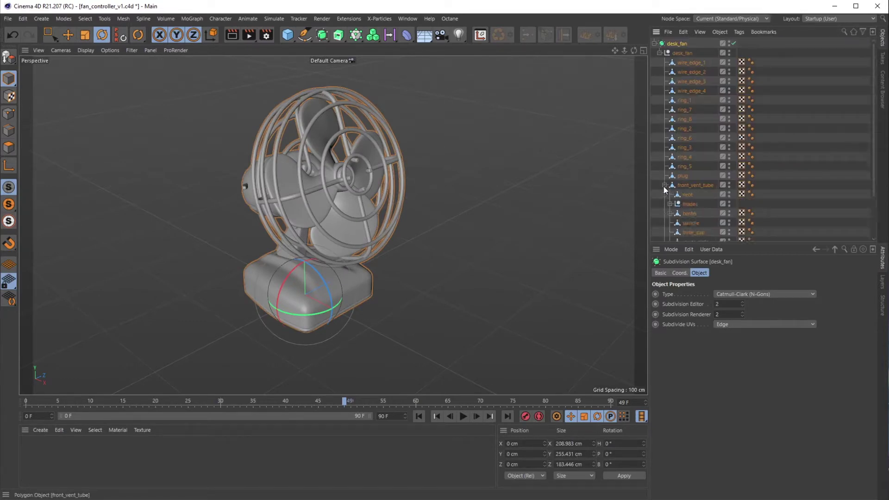
scroll(681, 204, down, 3)
click(690, 152)
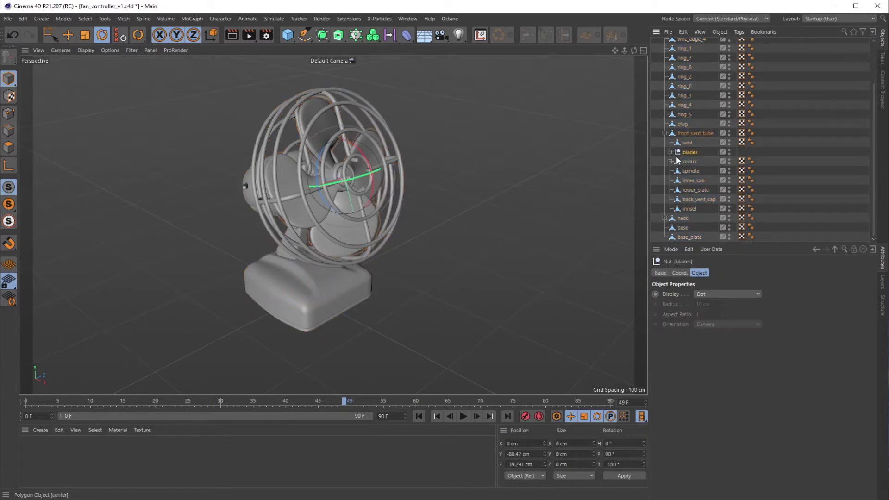
click(670, 152)
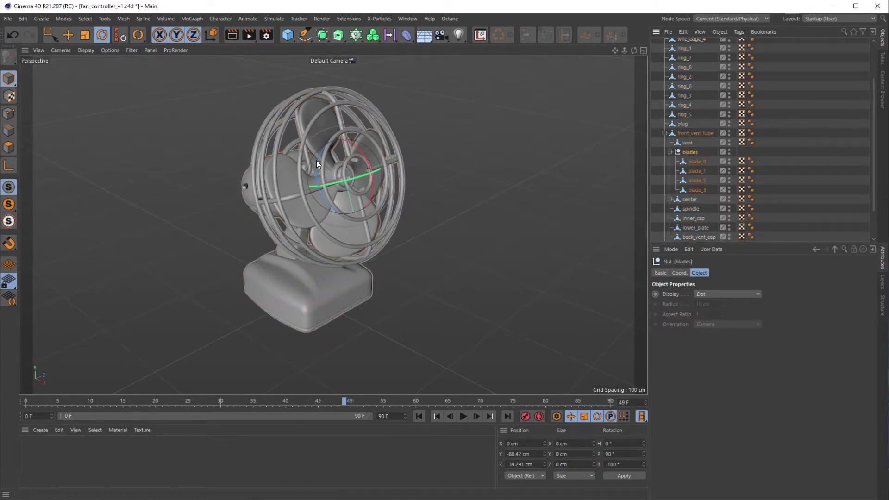
drag(316, 161, 337, 178)
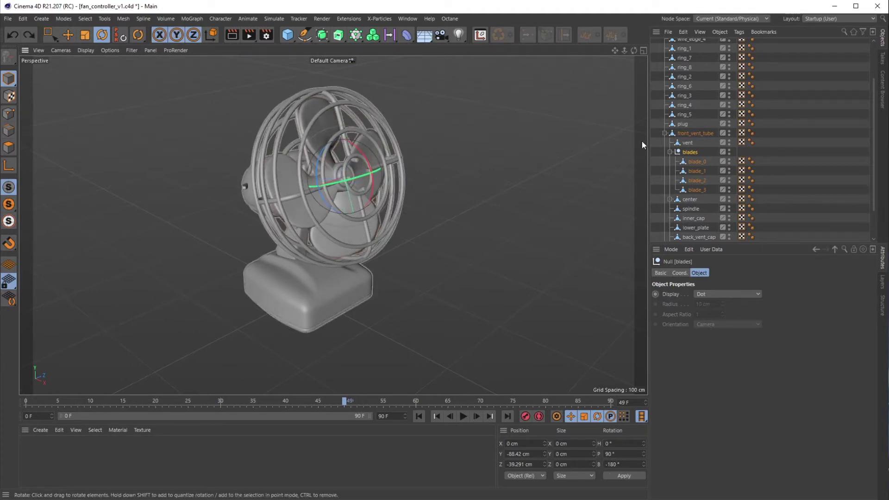
key(ctrl+z)
key(ctrl+z)
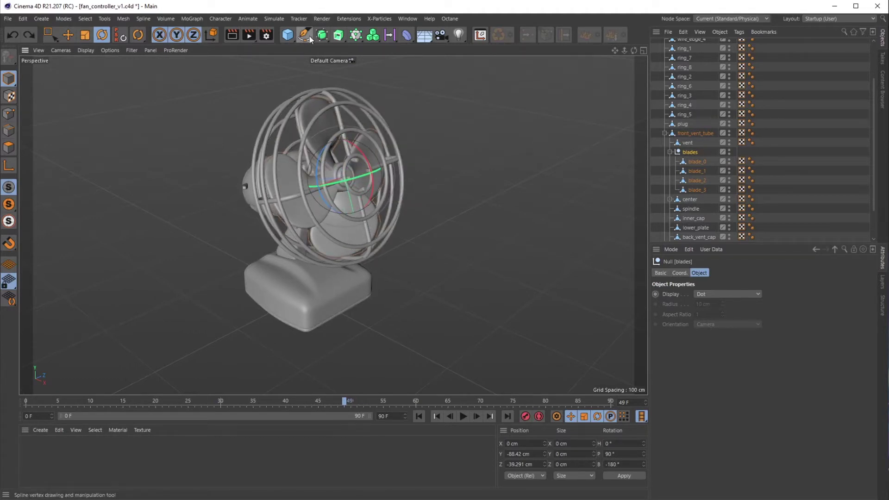
Add a Wind force from Simulate > Forces and parent it under the blades group
click(275, 19)
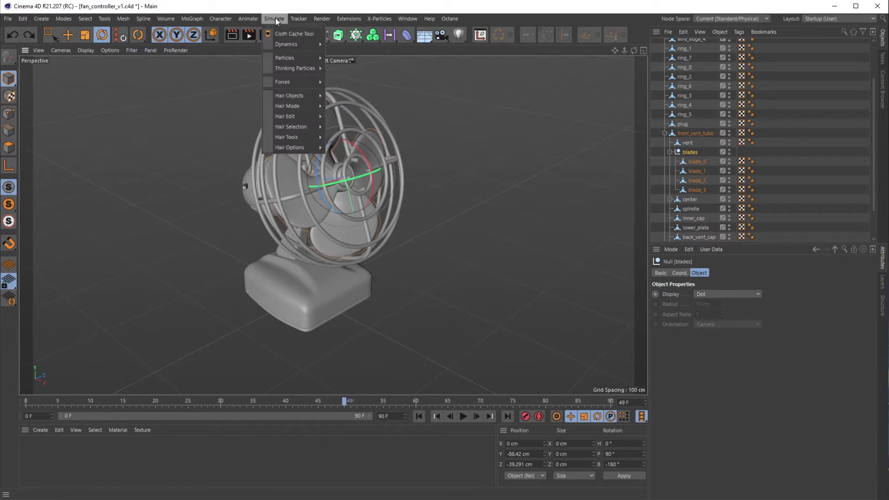
mouse_move(296, 82)
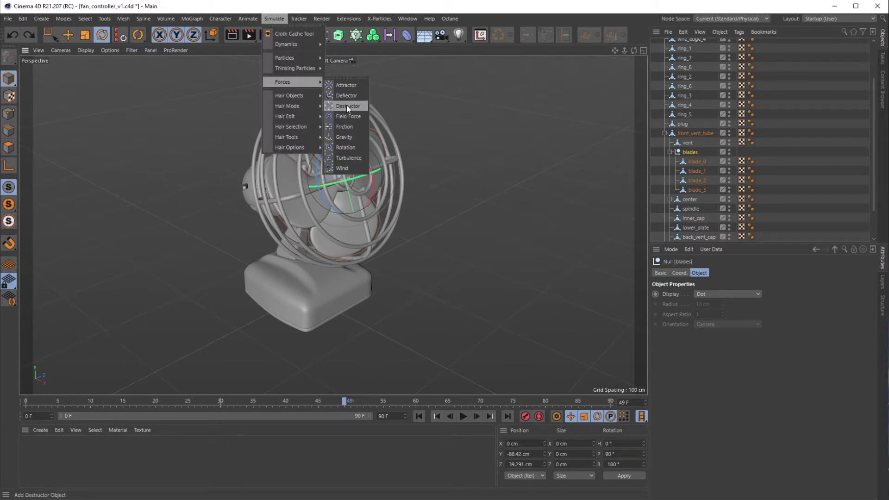
click(348, 167)
scroll(688, 126, up, 3)
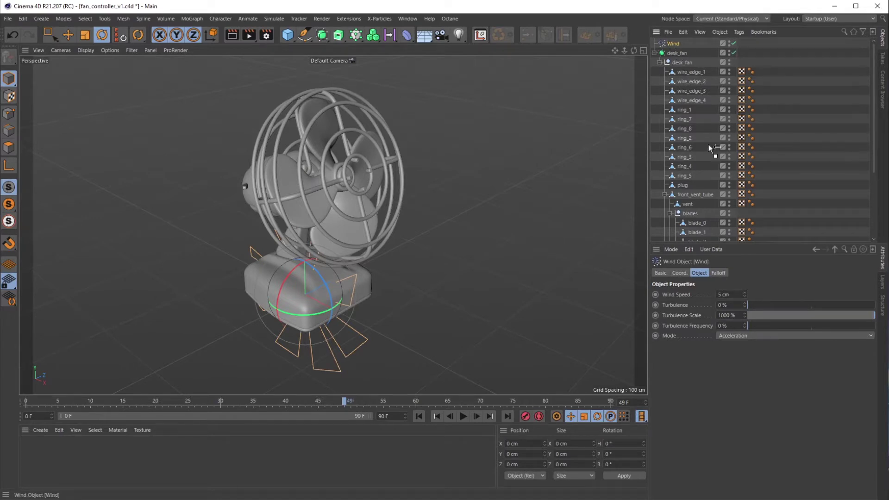
drag(690, 214, 691, 214)
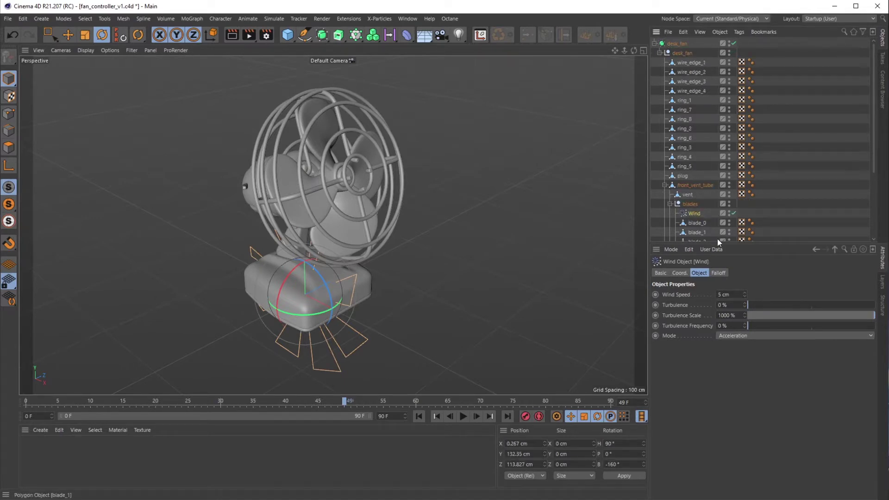
Zero the Wind object's position and rotation values on the Coord. tab
click(680, 273)
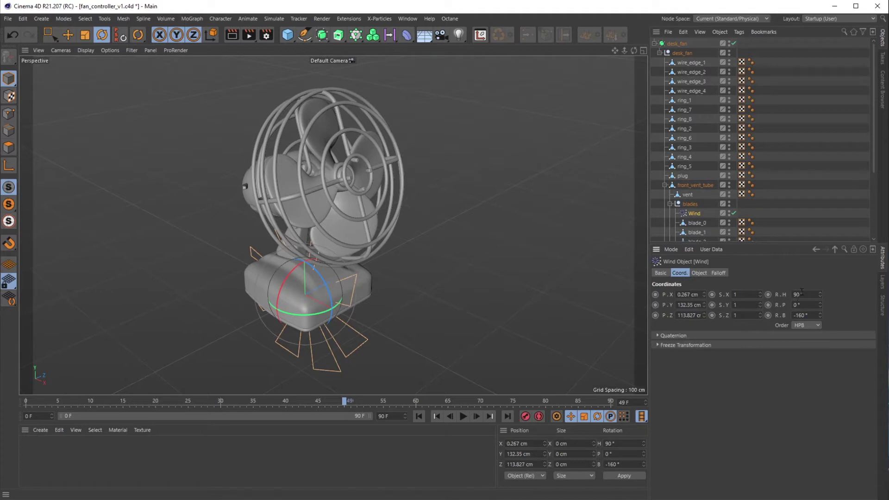
text(0)
click(799, 314)
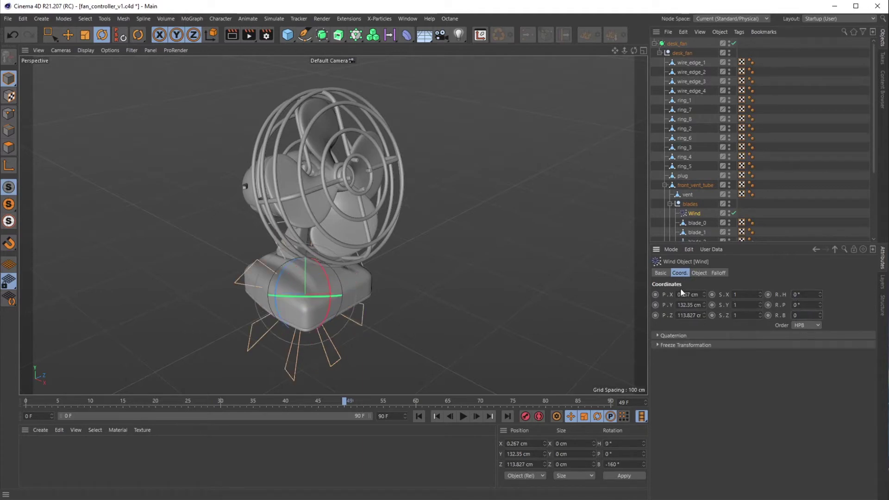
text(0)
click(690, 305)
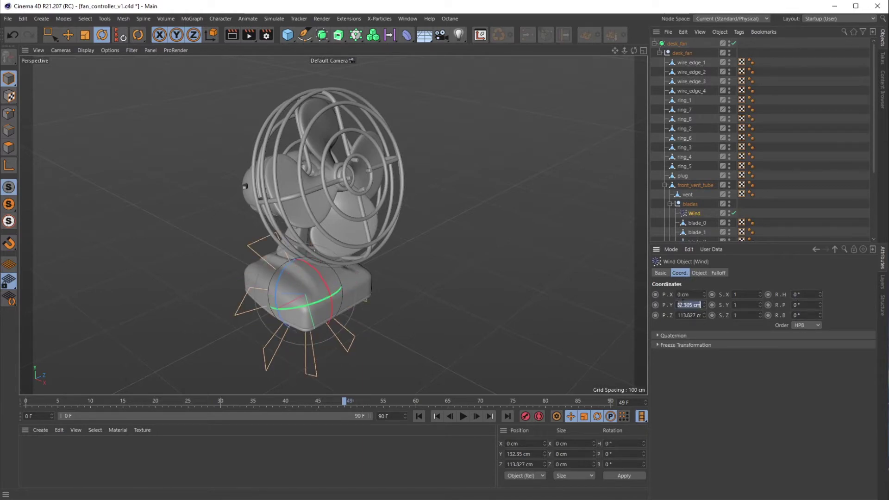
text(0)
key(Return)
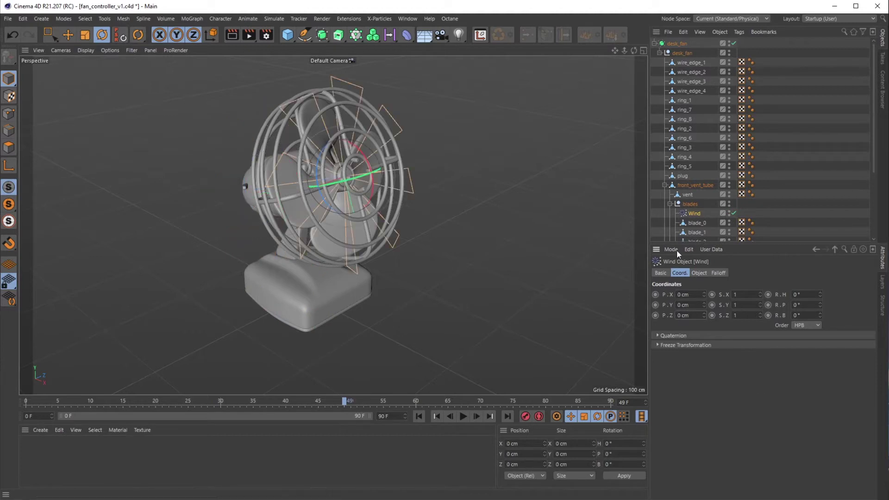
Play the animation from the first frame to check the wind, then stop it
click(418, 416)
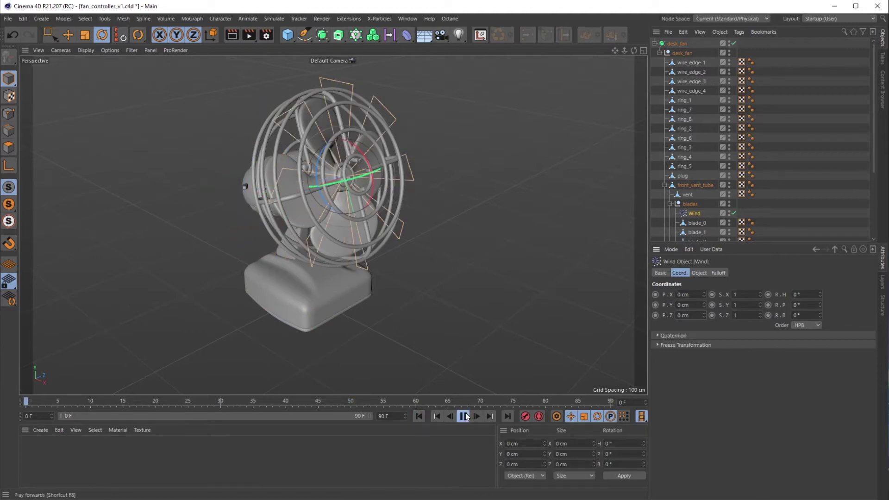
click(463, 416)
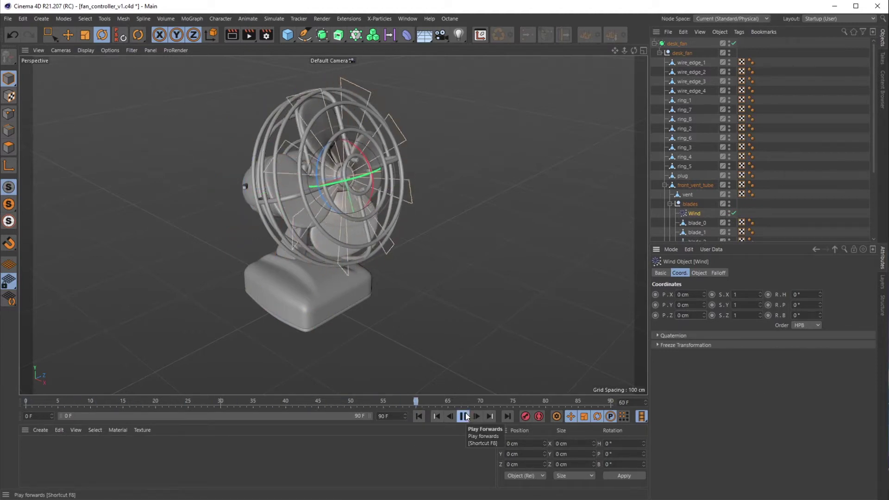
click(437, 417)
key(e)
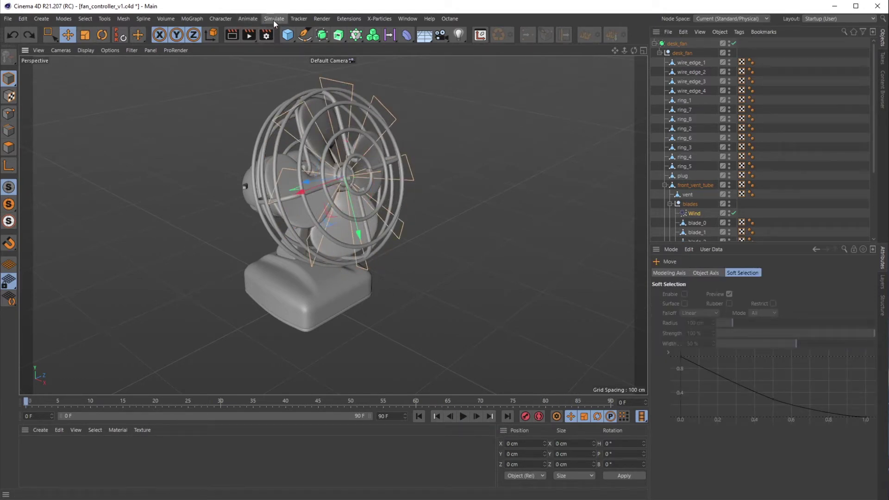
Add a particle emitter, move it to X 150.158 cm and tilt it to 90° pitch
click(274, 18)
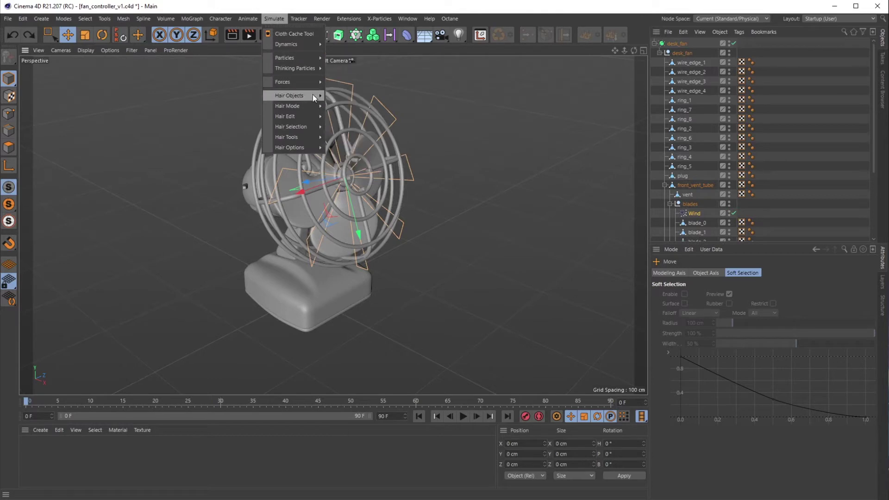
mouse_move(295, 56)
click(343, 60)
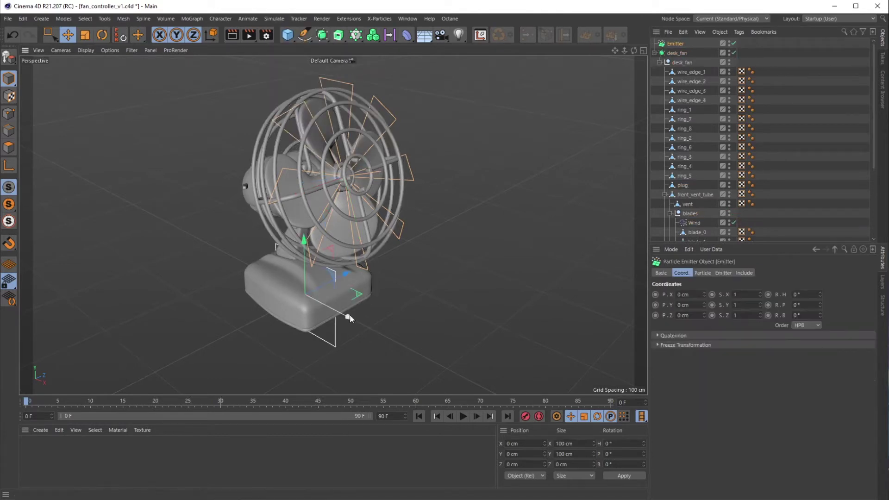
drag(394, 340, 458, 354)
key(r)
drag(408, 315, 382, 390)
Play the animation and orbit to a lower angle to watch the particles emit
click(462, 416)
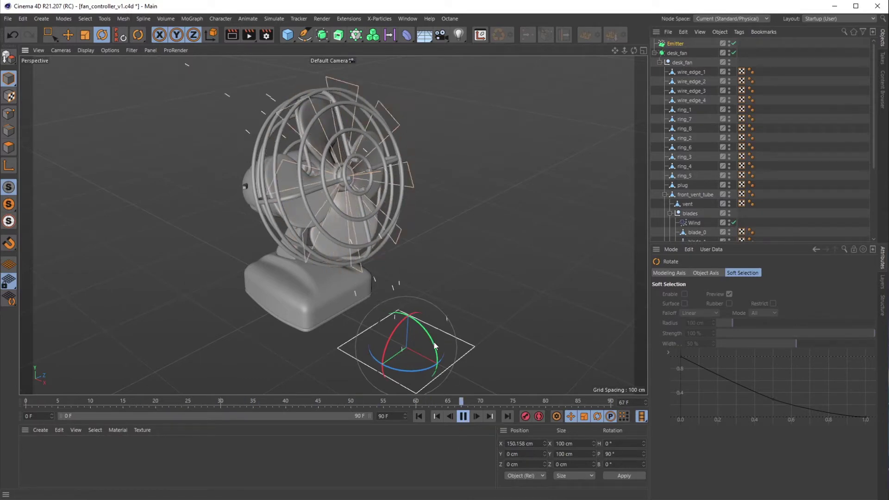
alt+drag(417, 333, 408, 243)
scroll(698, 139, down, 5)
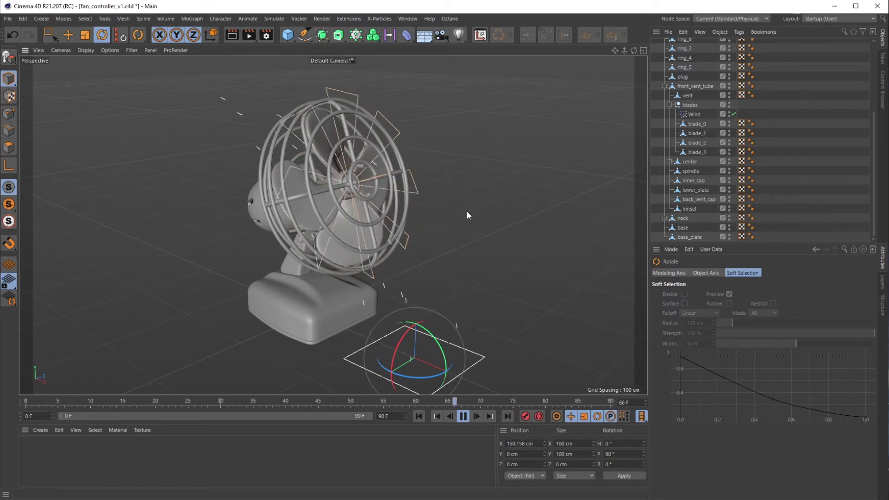
Rotate the Wind object to a 180° heading and orbit the view during playback
key(ctrl+z)
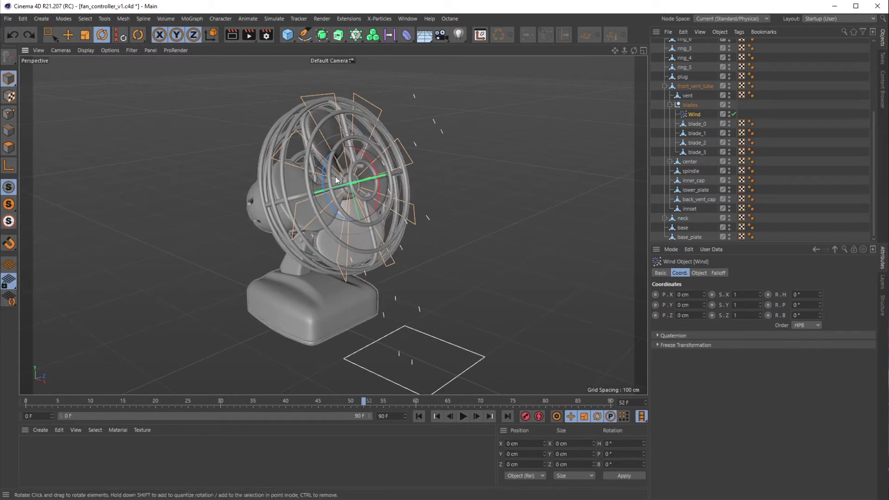
key(F8)
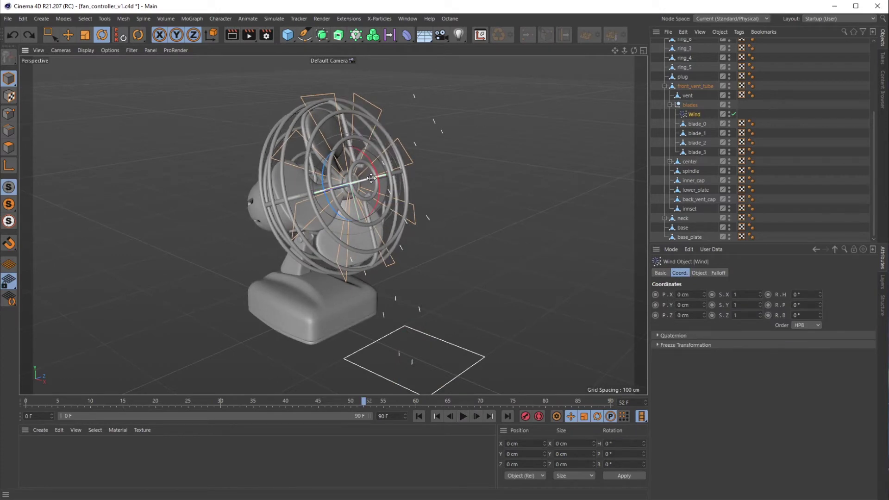
drag(370, 178, 187, 315)
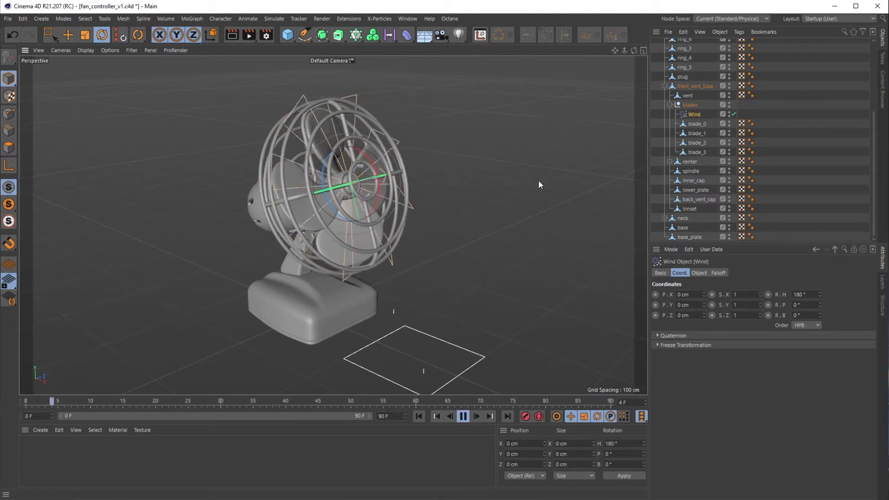
alt+drag(452, 232, 426, 282)
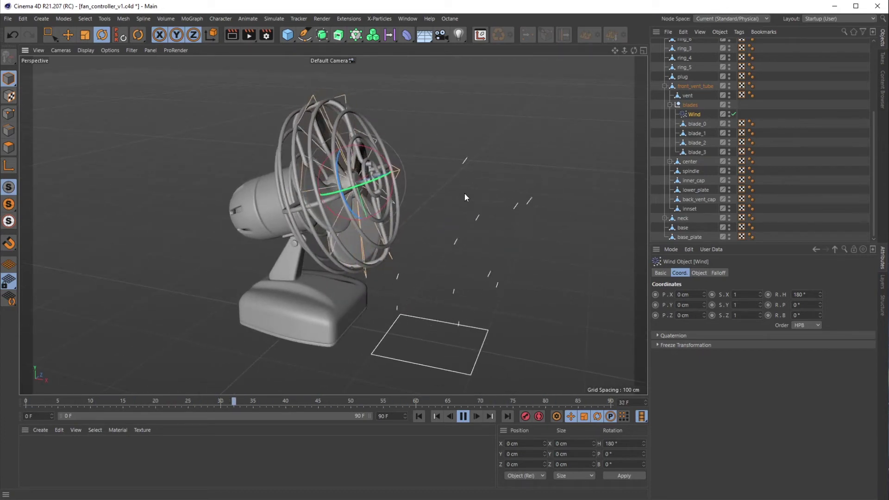
alt+drag(465, 194, 417, 227)
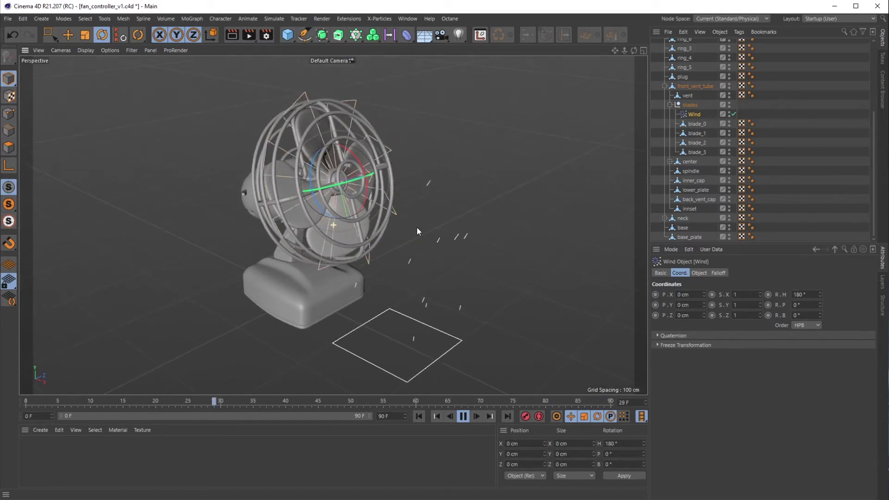
click(463, 415)
At frame 0, add an XPresso tag to the blades null and center its editor
click(423, 416)
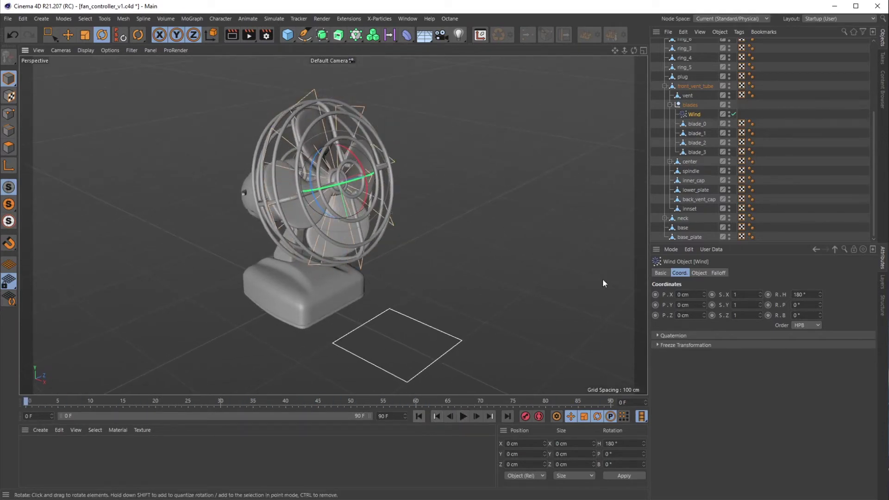
click(690, 105)
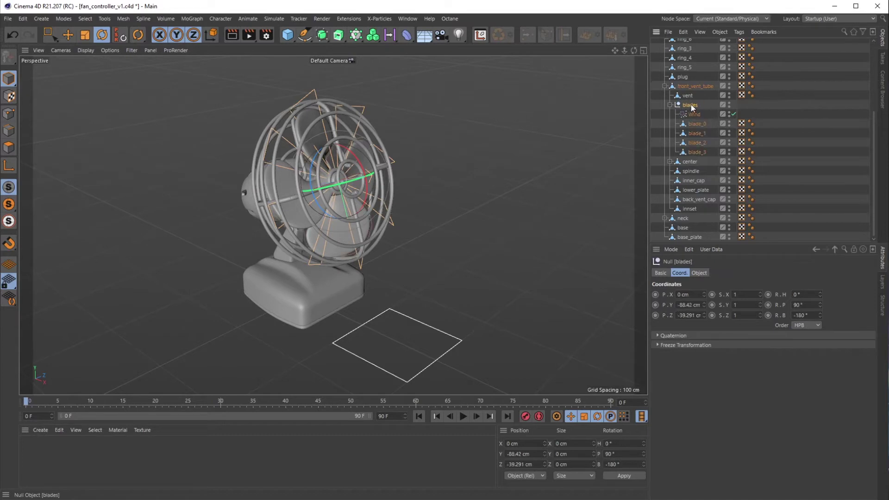
right_click(692, 107)
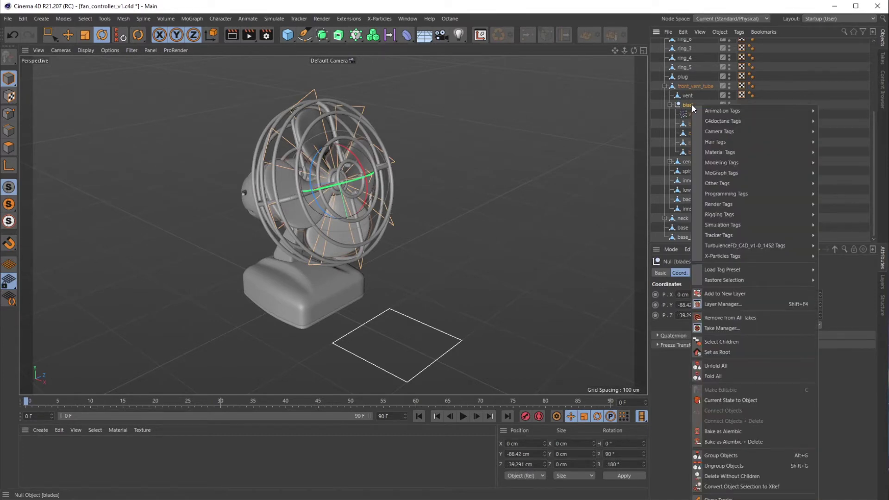
mouse_move(741, 193)
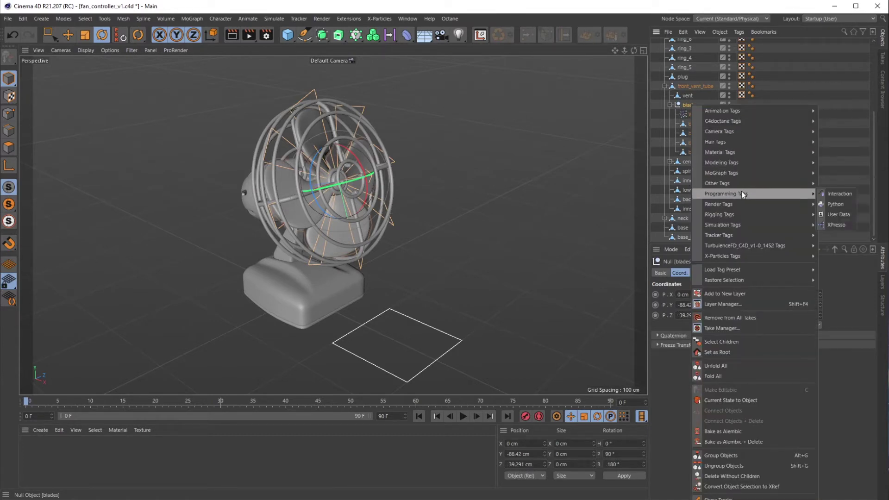
click(838, 225)
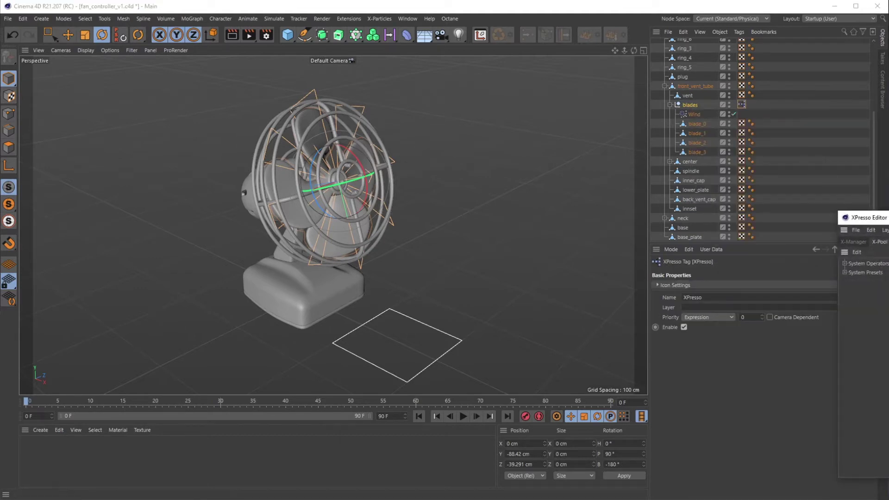
drag(824, 98, 216, 90)
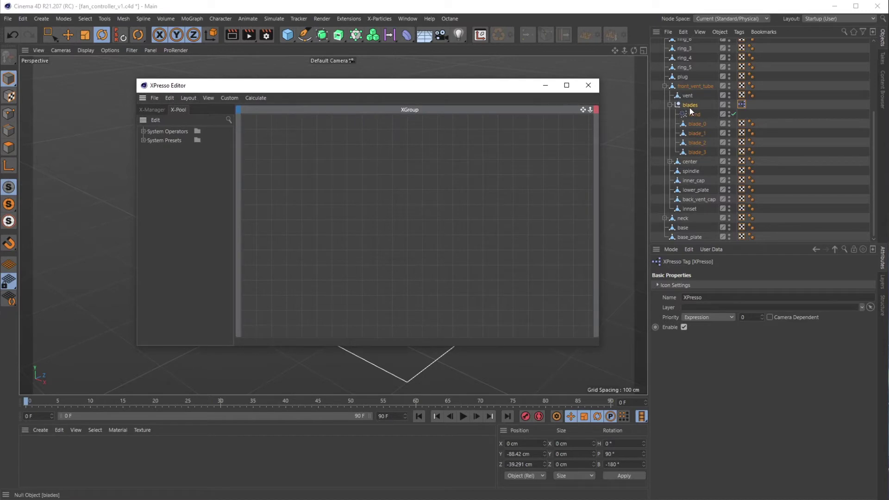
Drop the blades null into the XGroup as a node, enlarge it, and test-spin then undo
drag(691, 107, 671, 111)
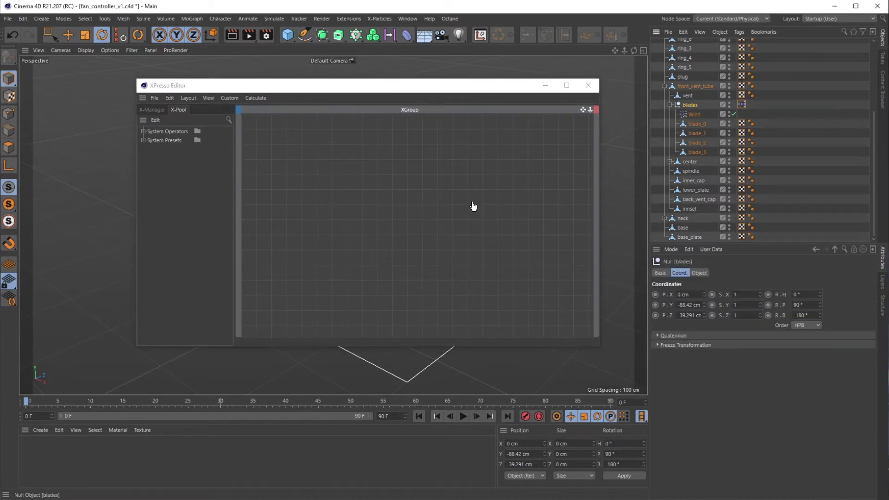
drag(484, 211, 534, 230)
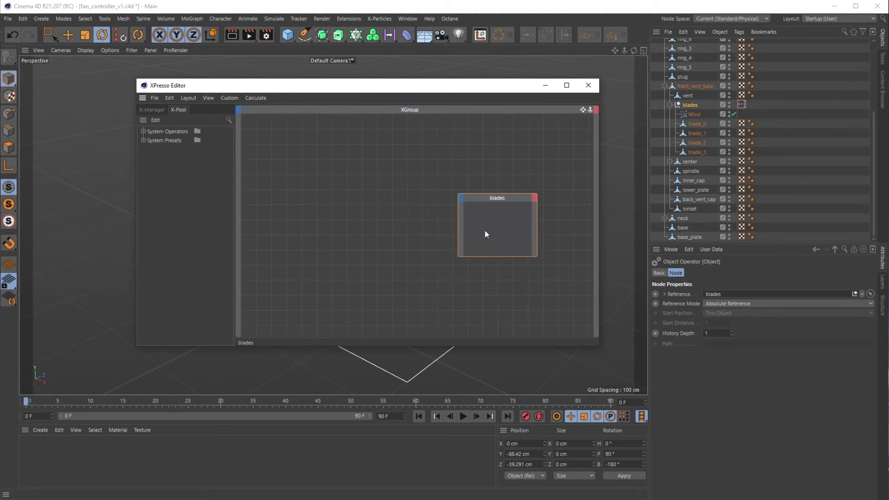
drag(409, 89, 405, 282)
click(776, 149)
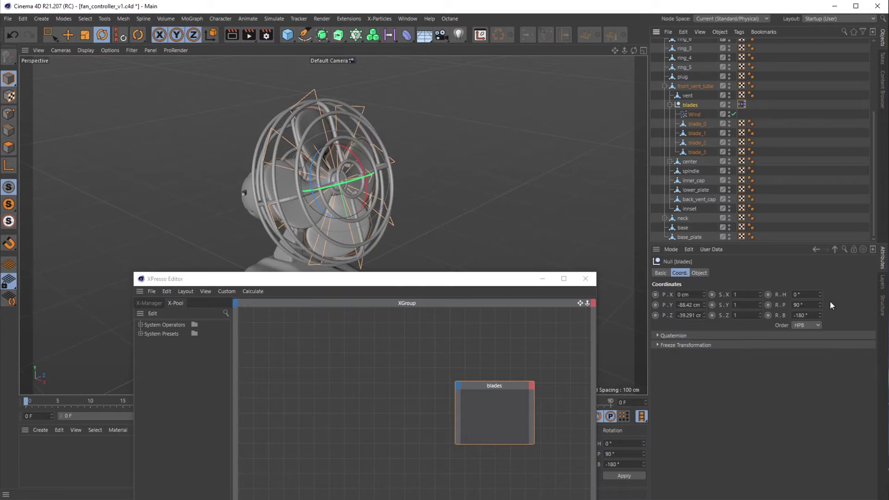
drag(820, 293, 820, 293)
key(ctrl+z)
drag(468, 285, 438, 91)
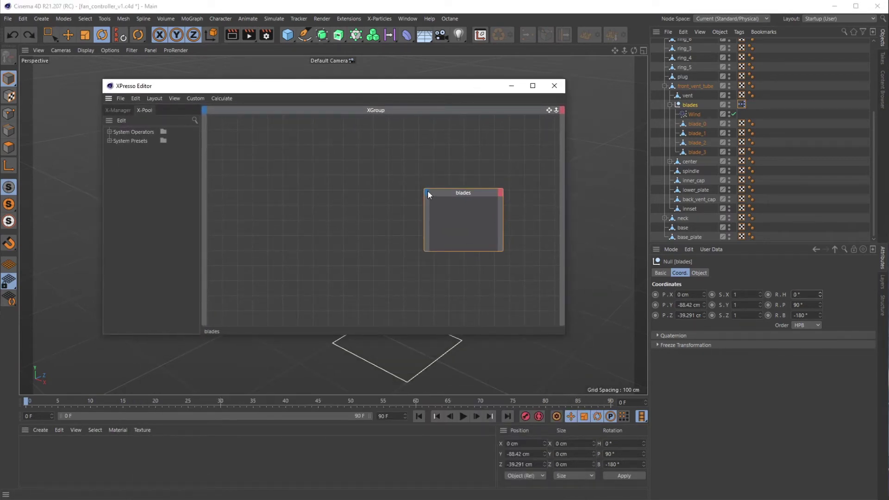
Add a Coordinates > Rotation > Rotation . H input port to the blades node
click(426, 193)
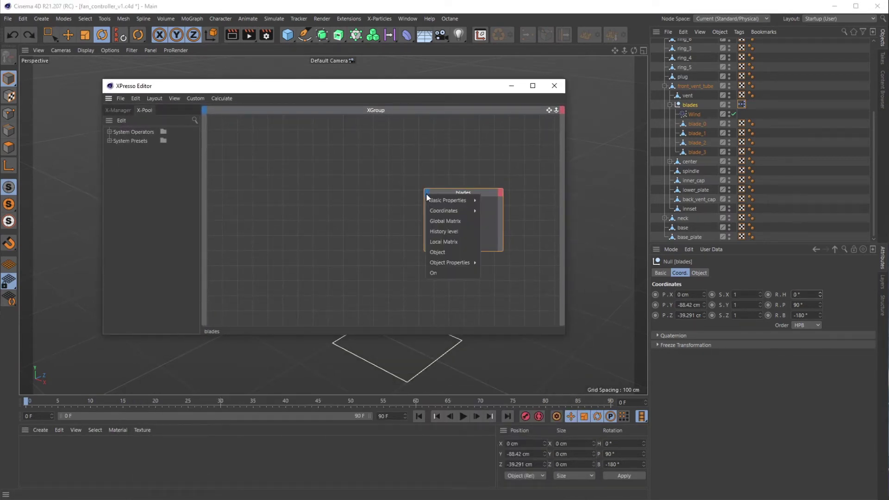
mouse_move(452, 211)
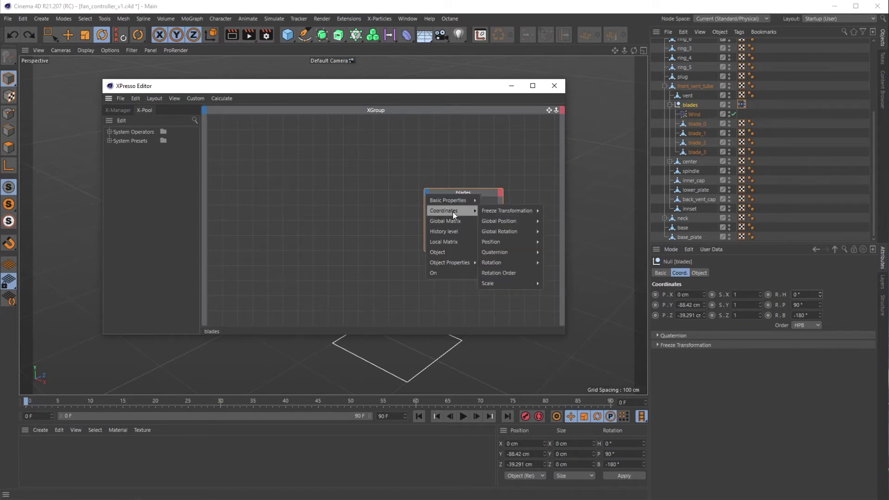
mouse_move(518, 241)
mouse_move(504, 264)
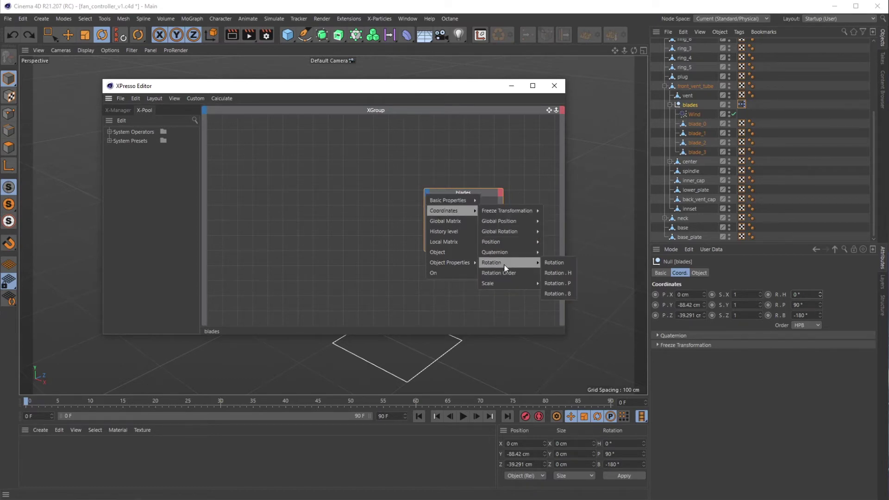
click(557, 274)
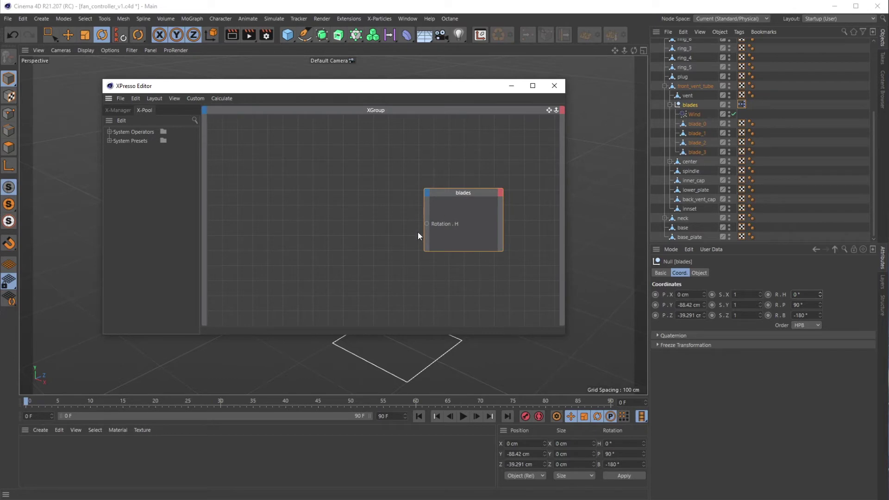
click(543, 440)
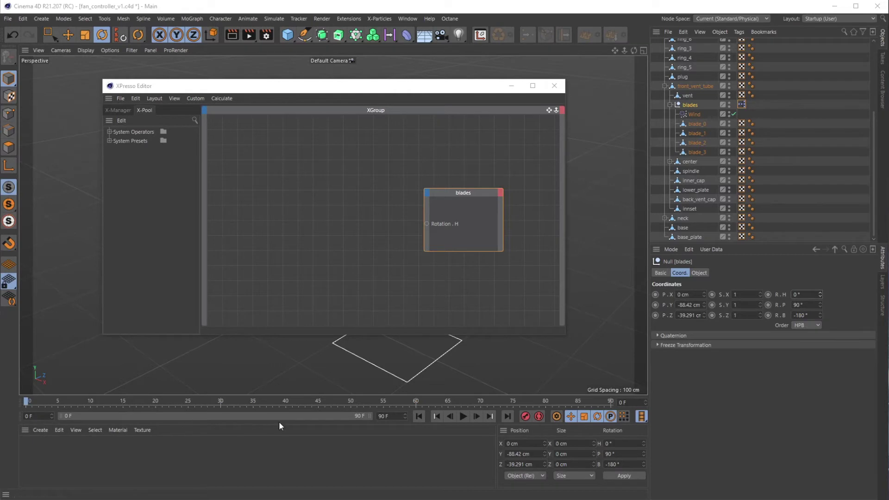
Add a General > Time node, enlarge it, and place it left of the blades node
right_click(232, 170)
mouse_move(259, 173)
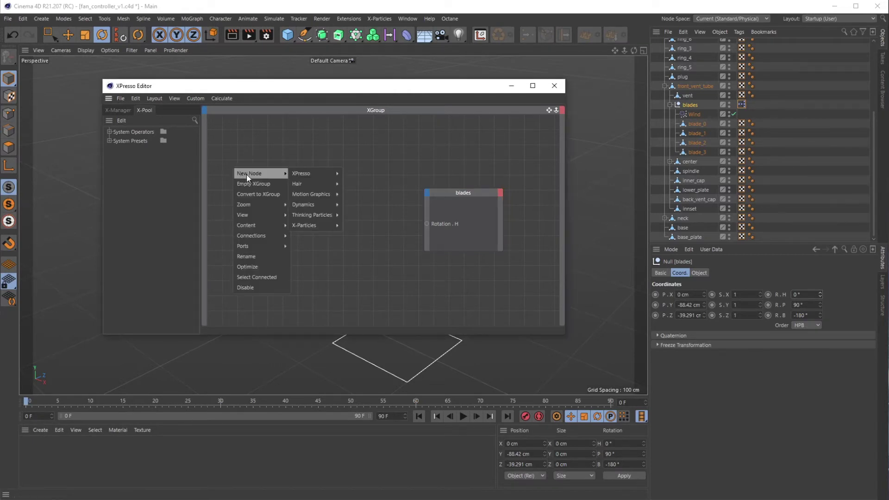
mouse_move(327, 182)
mouse_move(361, 174)
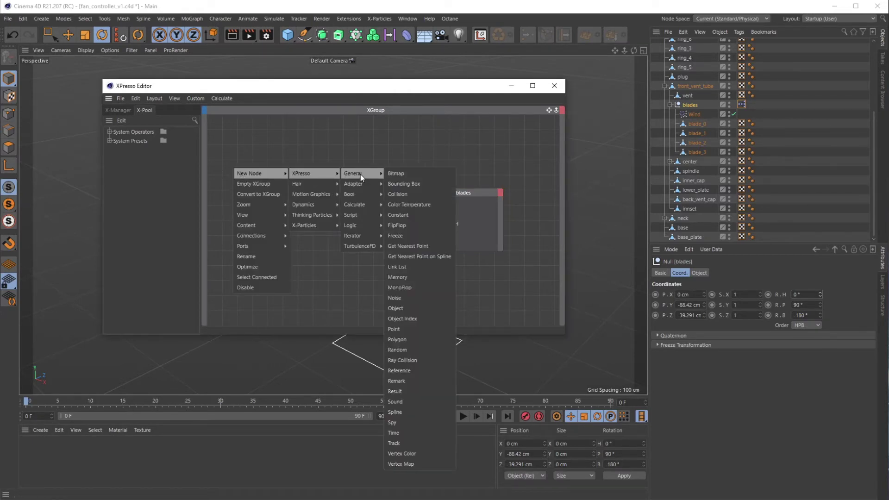
click(420, 433)
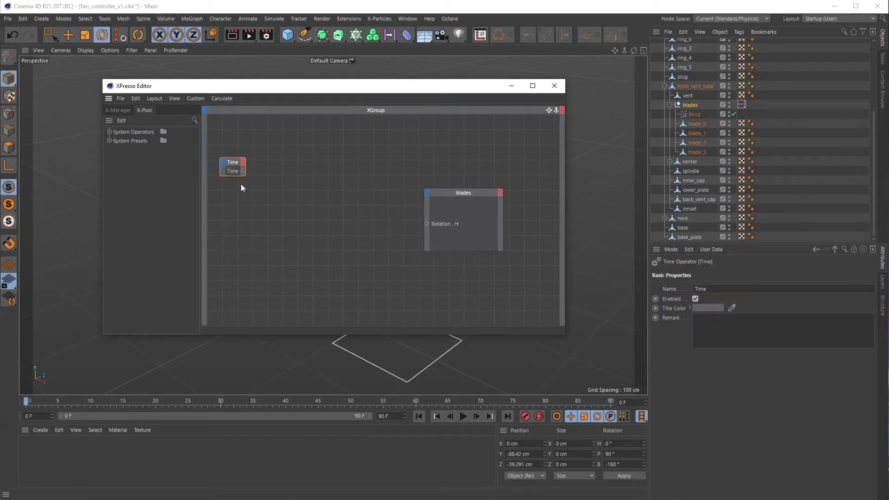
drag(245, 174, 289, 211)
drag(265, 165, 274, 192)
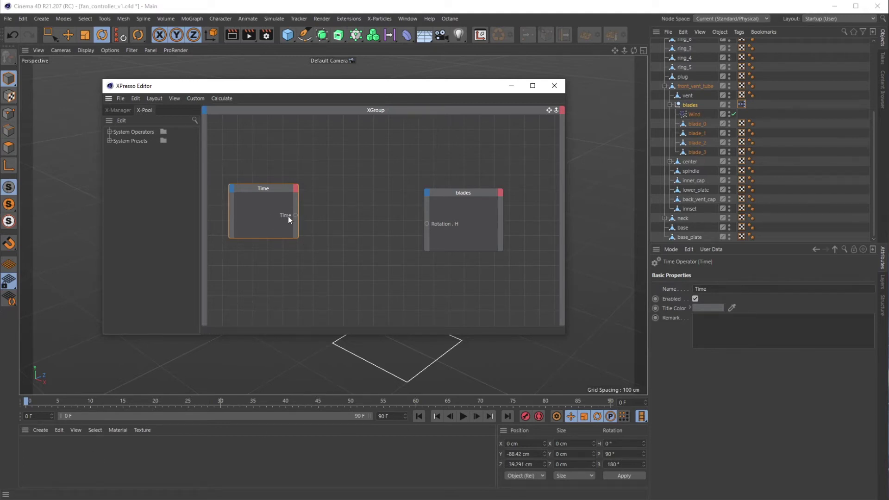
Add a Calculate > Math node to the XGroup and enlarge it
right_click(350, 204)
mouse_move(364, 210)
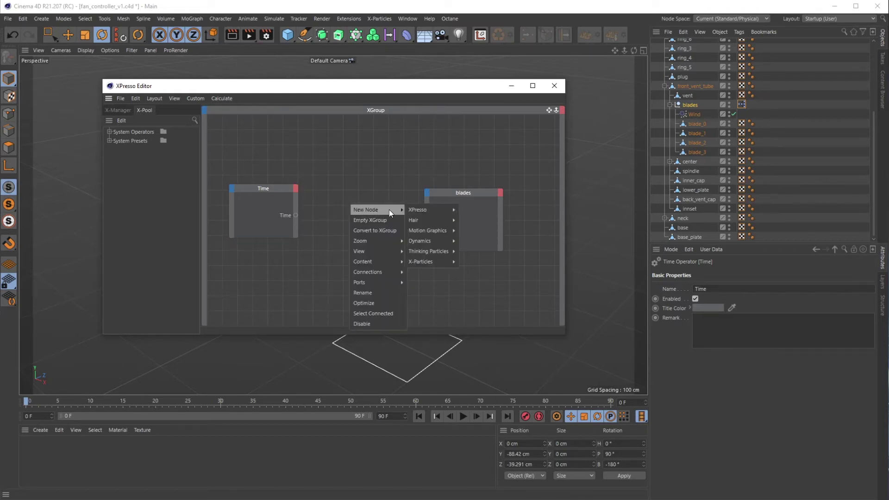
mouse_move(413, 211)
mouse_move(488, 242)
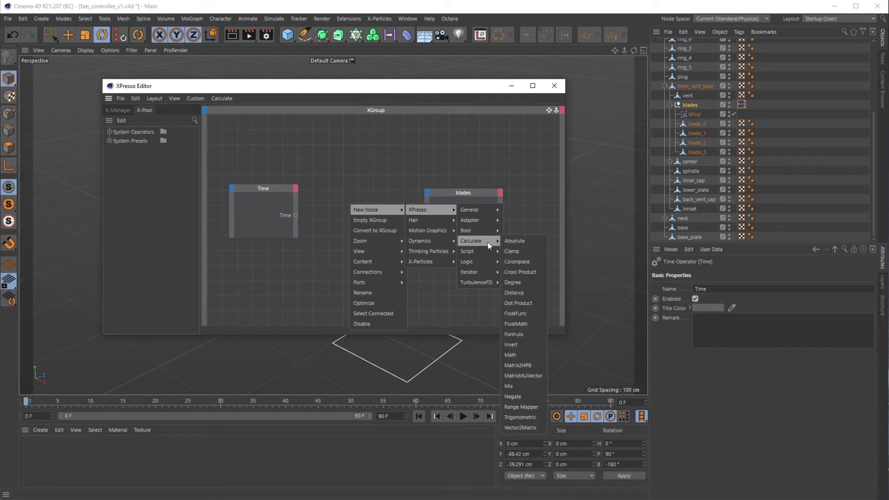
click(524, 354)
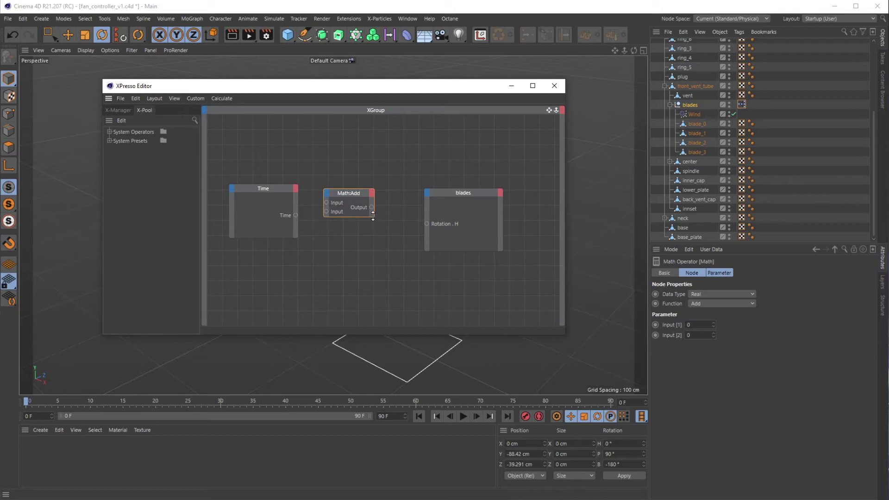
drag(374, 216, 401, 234)
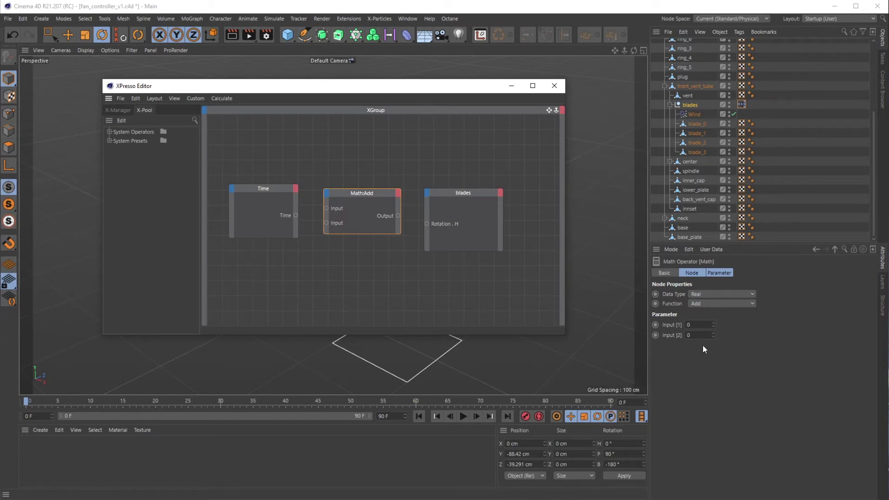
Set the Math node's Function to Multiply, then select the Wind object
click(473, 219)
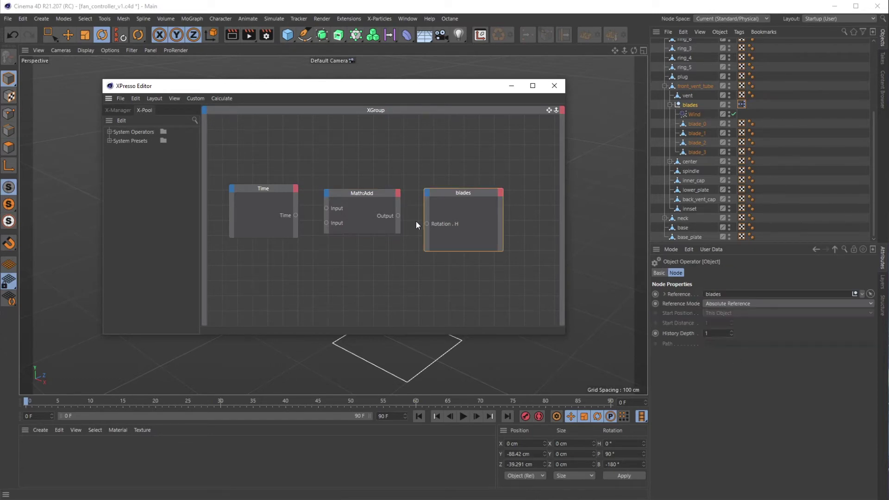
click(259, 208)
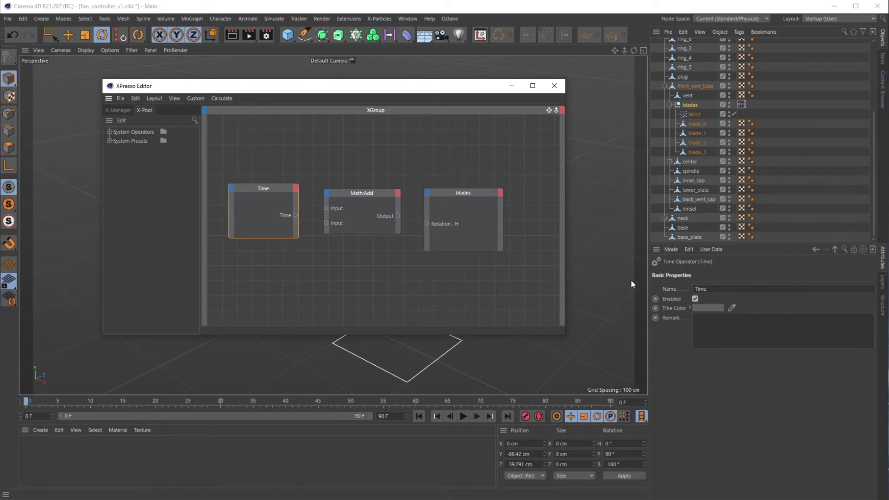
click(344, 215)
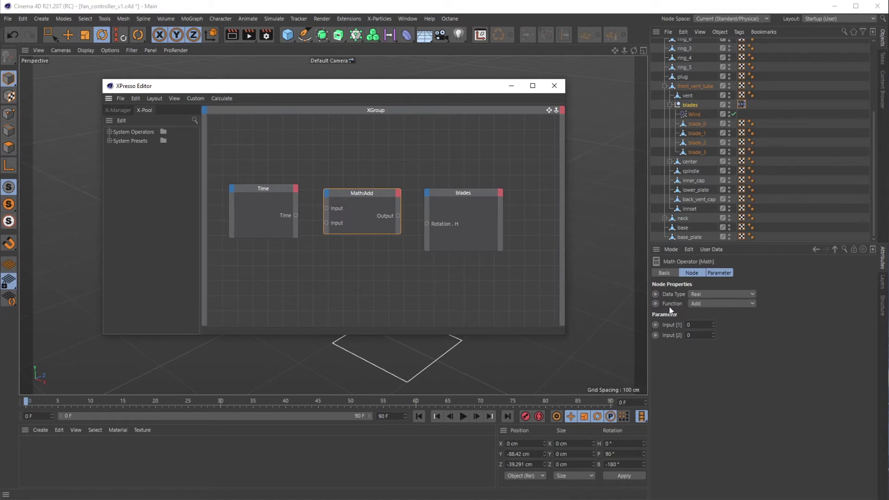
click(697, 305)
click(712, 334)
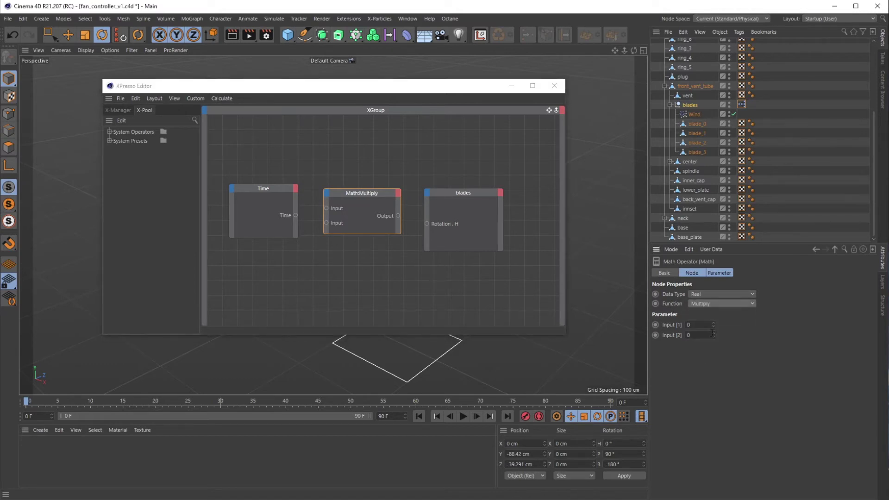
click(330, 276)
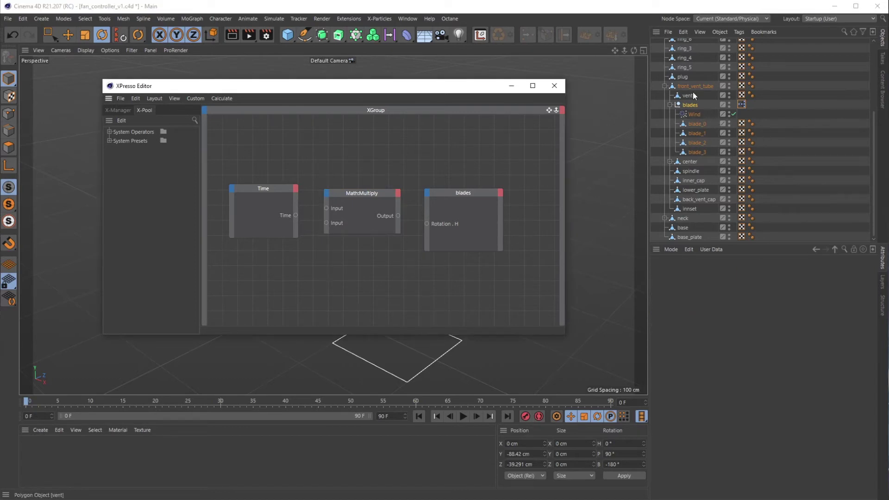
click(694, 115)
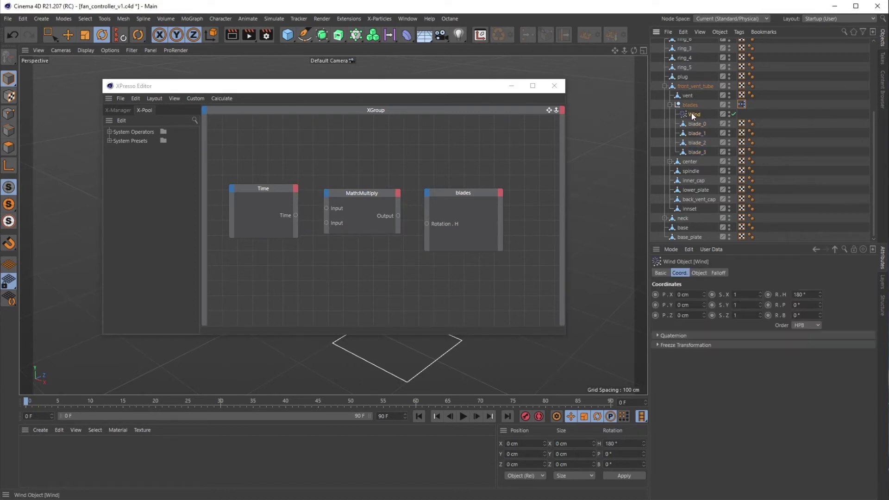
Add the Wind object as an XPresso node and expose its Wind Speed output port
drag(690, 114, 278, 287)
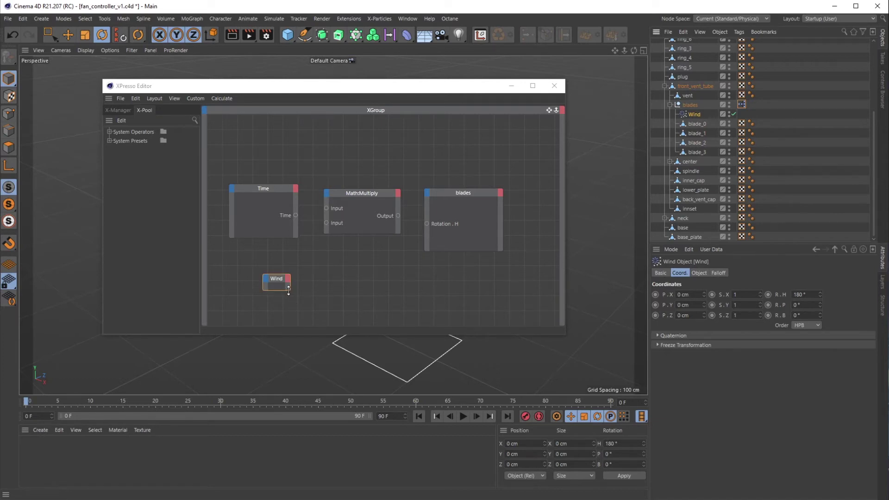
drag(291, 291, 270, 264)
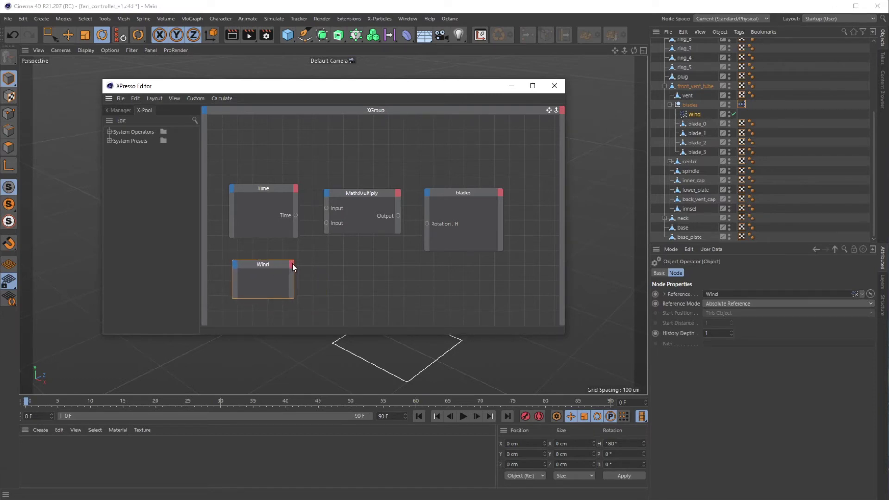
click(293, 265)
mouse_move(296, 270)
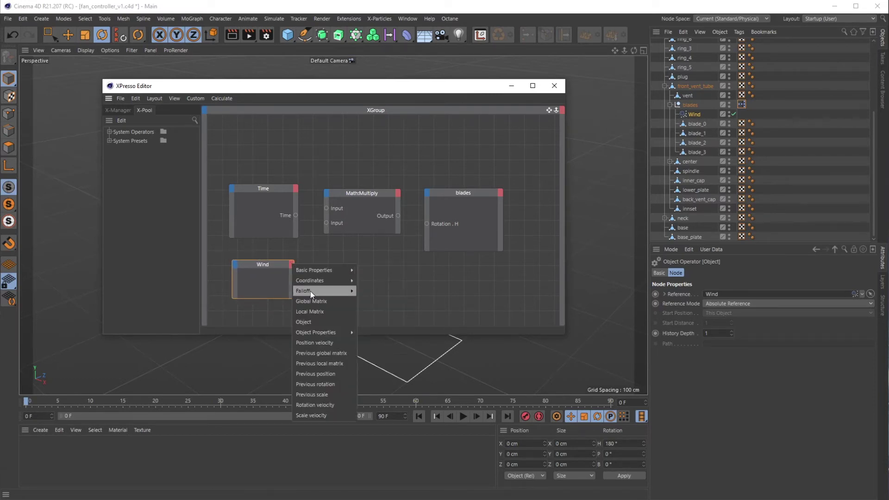
mouse_move(323, 334)
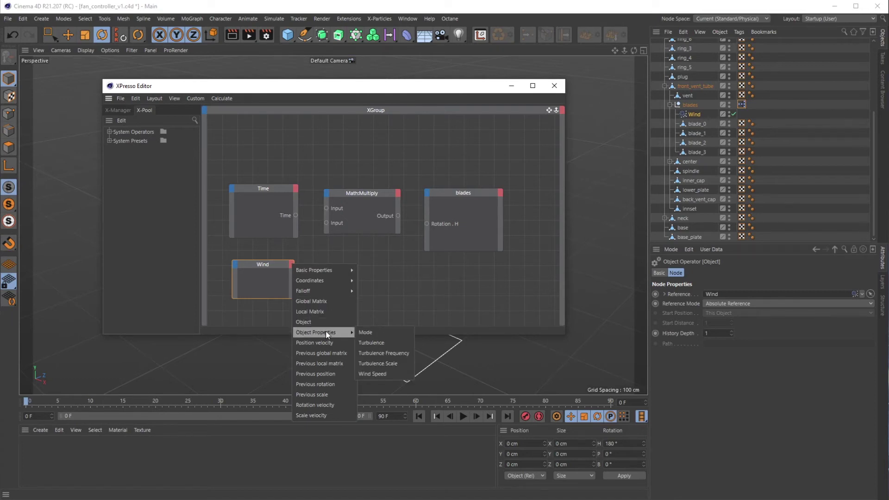
click(373, 374)
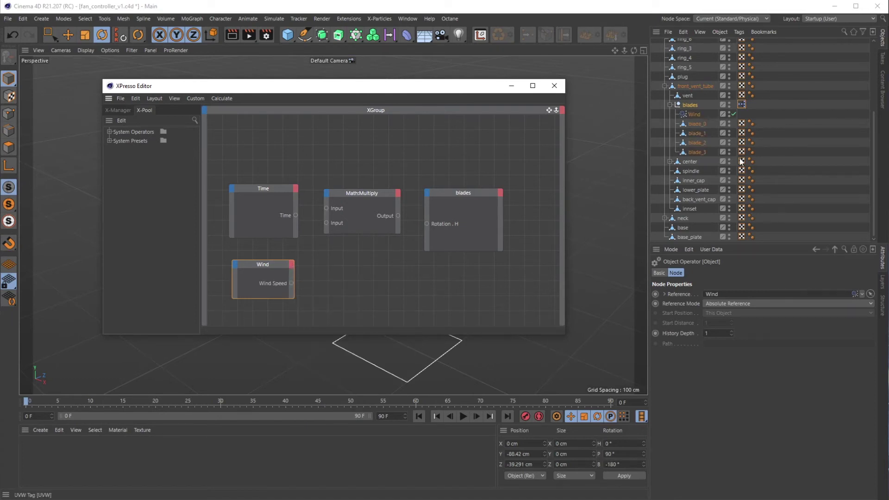
Wire Wind Speed into Multiply's second input and Multiply's output into the blades' Rotation.H
click(695, 115)
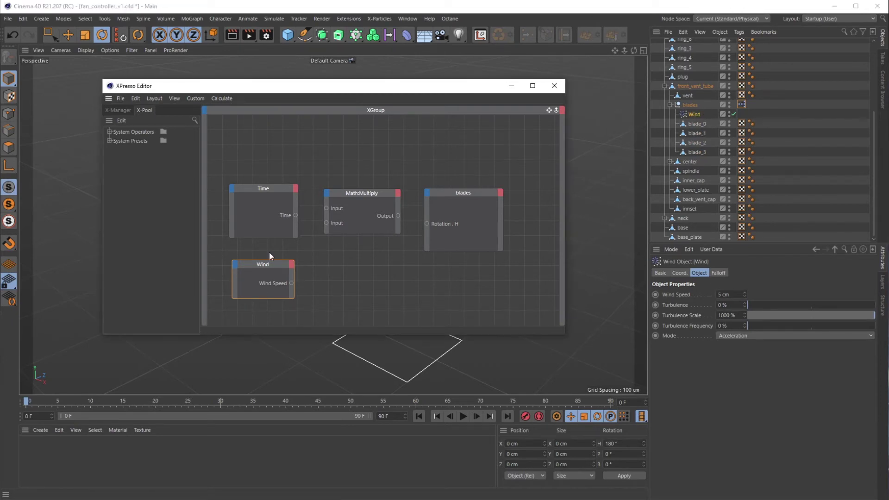
click(273, 271)
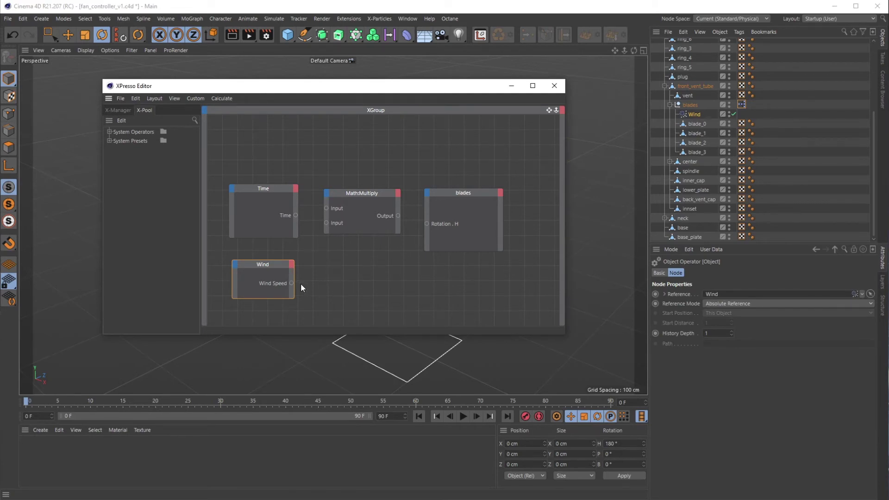
drag(290, 283, 328, 221)
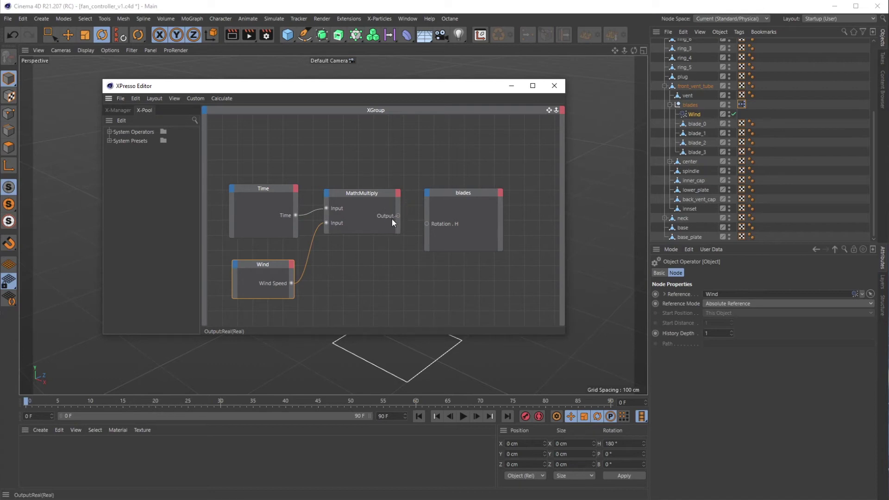
drag(428, 223, 430, 223)
drag(429, 91, 522, 177)
Play the fan animation and raise the Wind object's Wind Speed to 10 cm, then stop playback
click(647, 172)
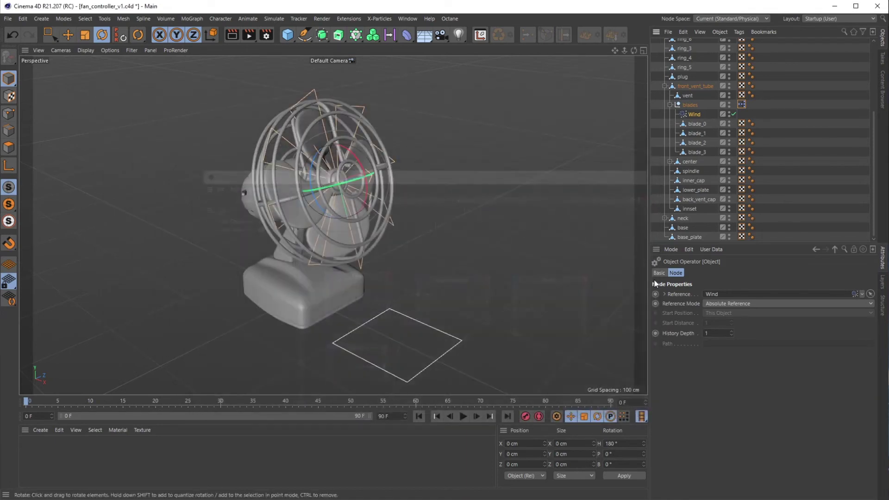
click(463, 416)
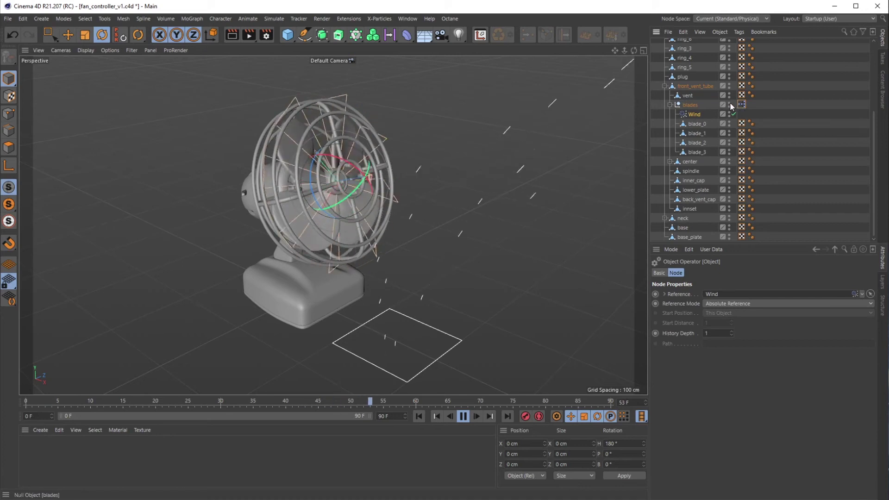
click(697, 115)
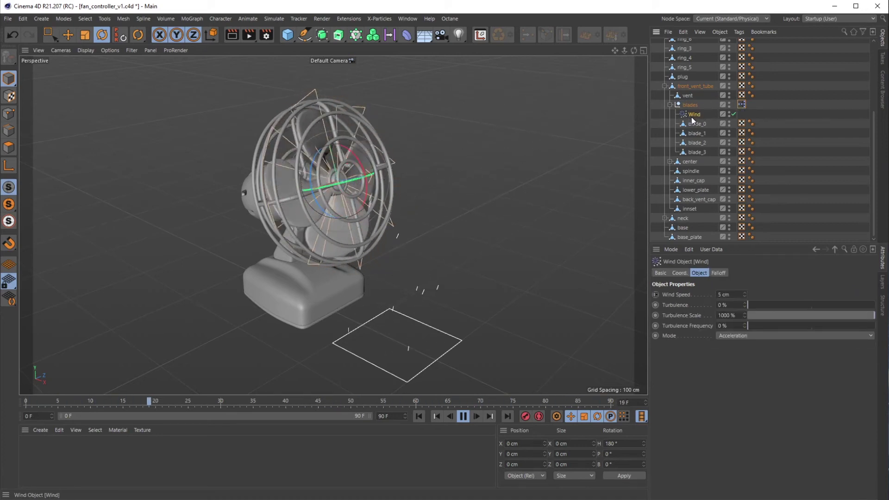
double_click(723, 295)
text(2)
key(Return)
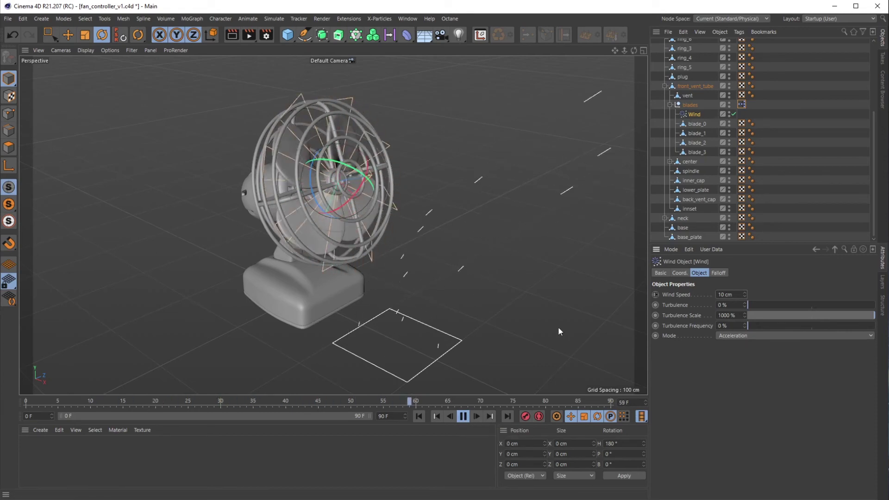
click(464, 417)
Reopen the blades' XPresso graph and delete the Wind Speed connection into Multiply
double_click(741, 104)
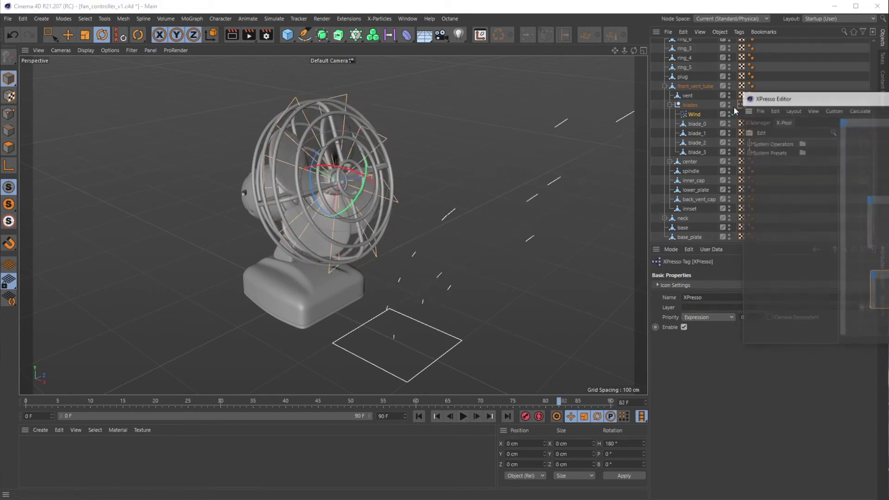
drag(376, 55, 188, 85)
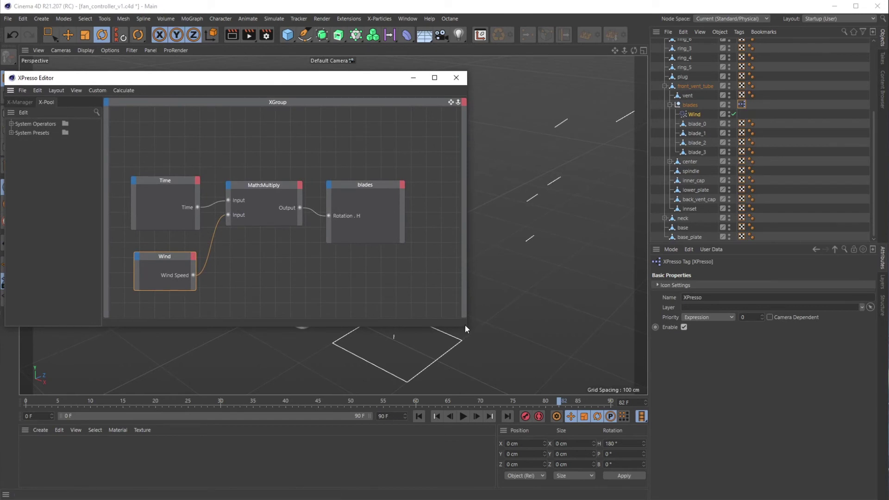
drag(466, 326, 545, 384)
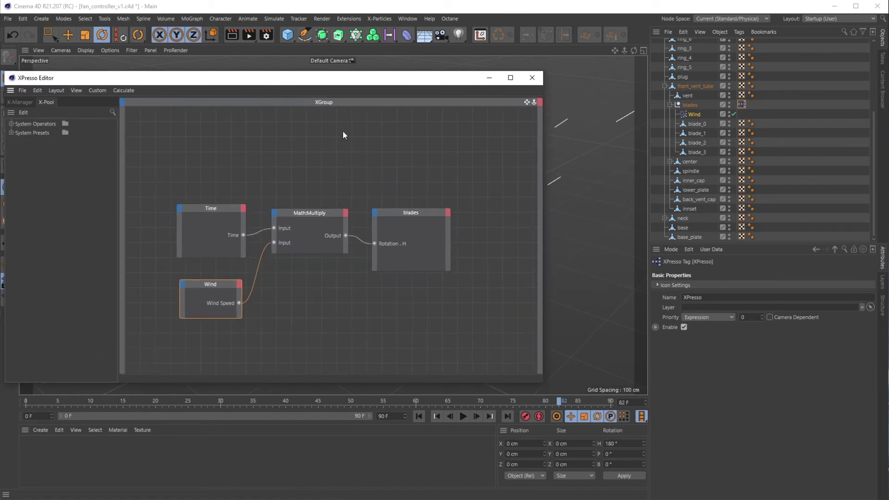
drag(335, 82, 399, 72)
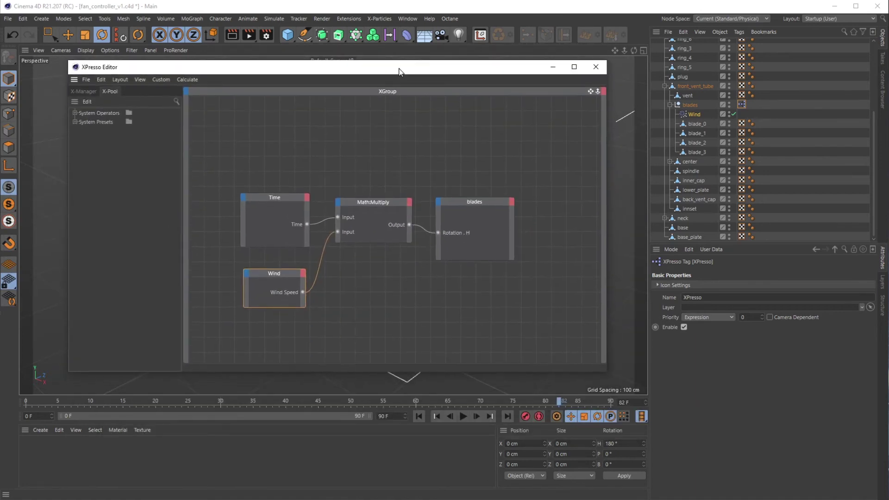
click(317, 271)
key(Delete)
Move the Wind node aside, play the animation, and toggle the Wind object's viewport visibility
drag(273, 280, 497, 312)
drag(278, 70, 299, 498)
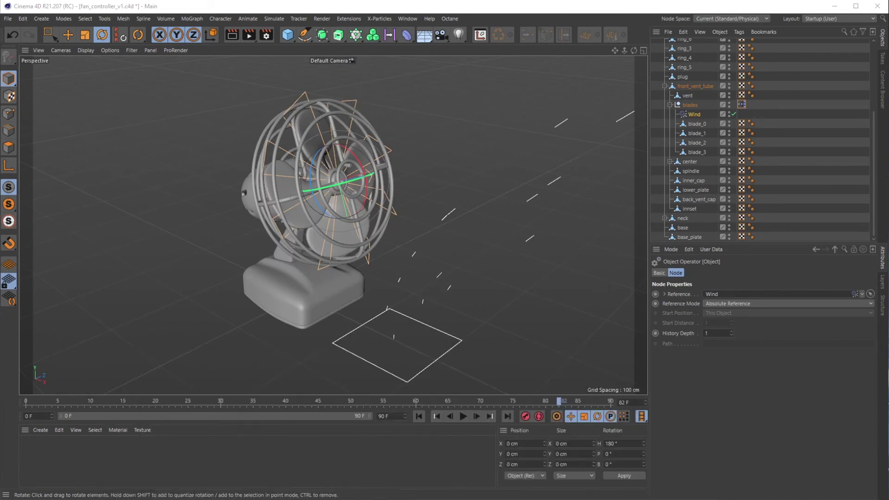
click(464, 417)
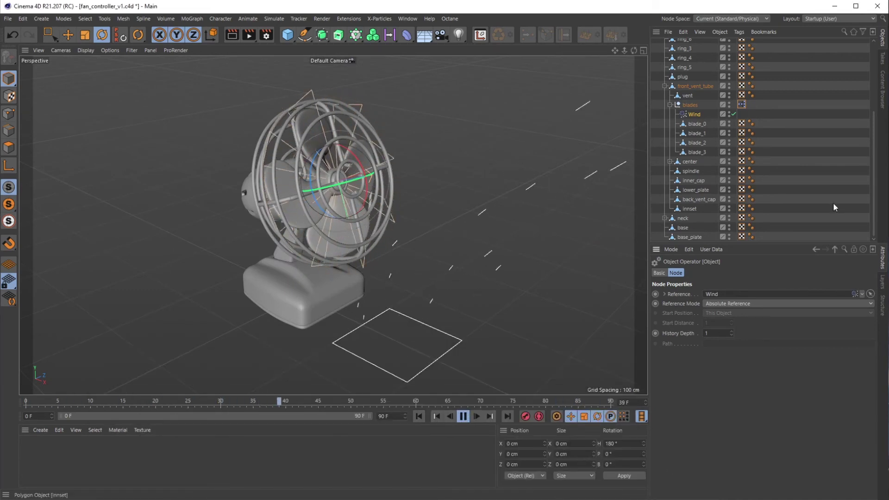
click(729, 107)
click(729, 112)
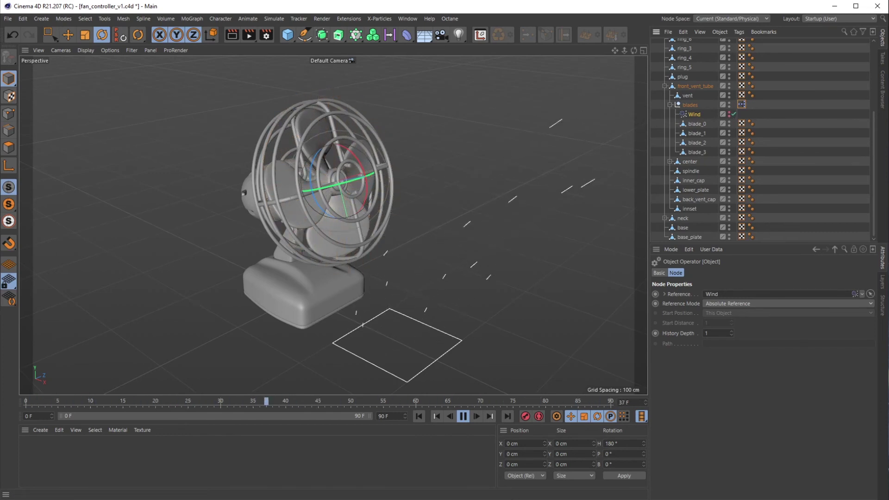
double_click(742, 104)
mouse_move(551, 378)
mouse_down()
mouse_move(510, 462)
mouse_move(533, 437)
mouse_move(441, 246)
mouse_move(411, 97)
mouse_up()
click(284, 334)
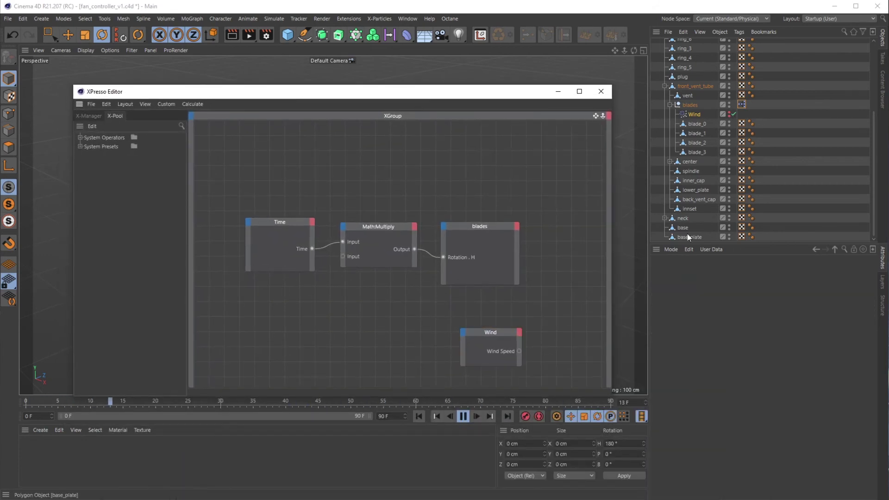
Pause playback and add a Constant node connected to Multiply's free second input
click(464, 417)
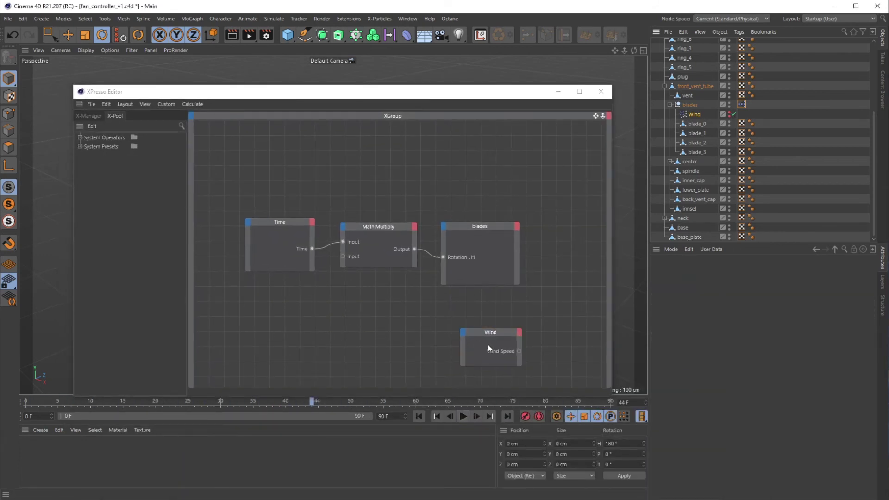
right_click(251, 307)
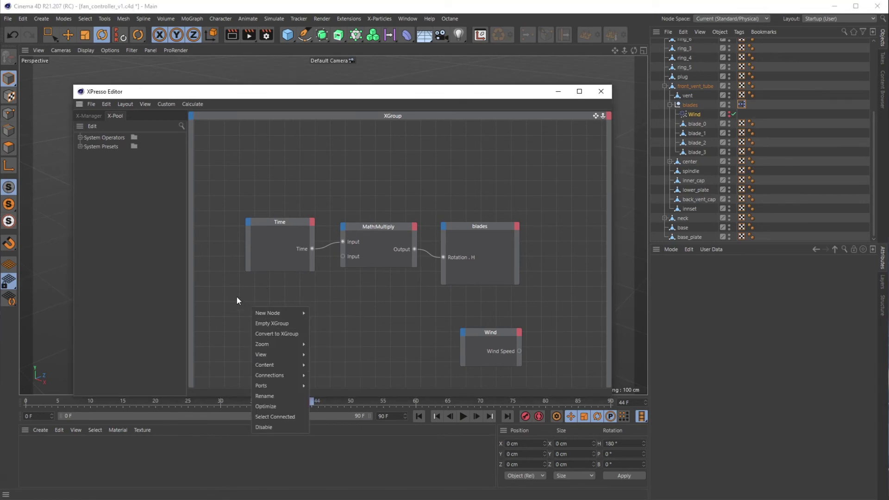
mouse_move(269, 313)
mouse_move(333, 314)
mouse_move(371, 313)
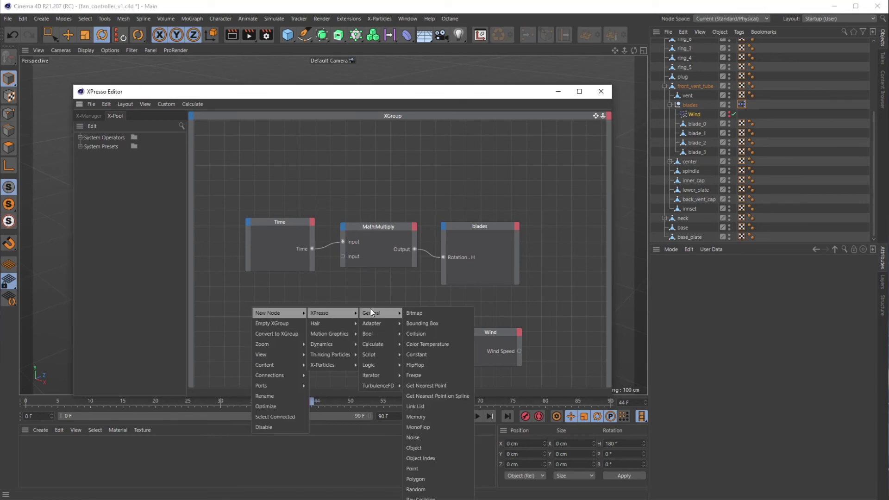
click(411, 355)
drag(268, 314, 344, 257)
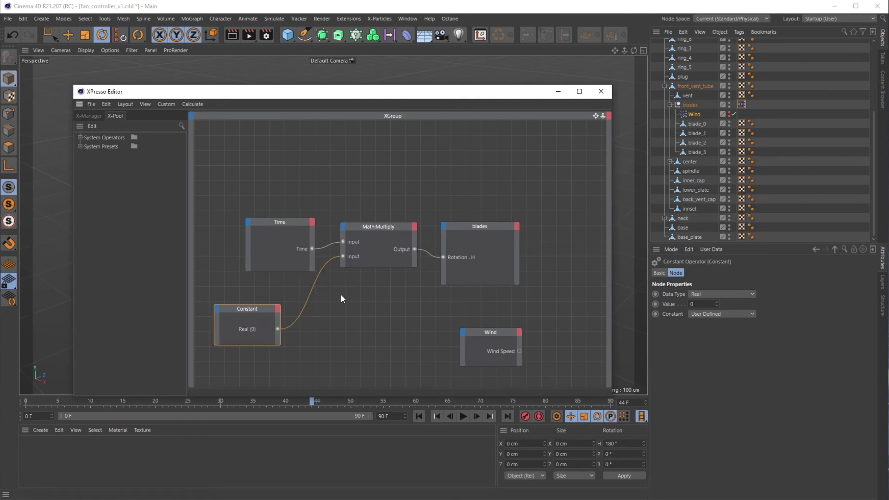
Set the Constant's value to 6 and close the XPresso editor
click(713, 302)
text(3)
key(Return)
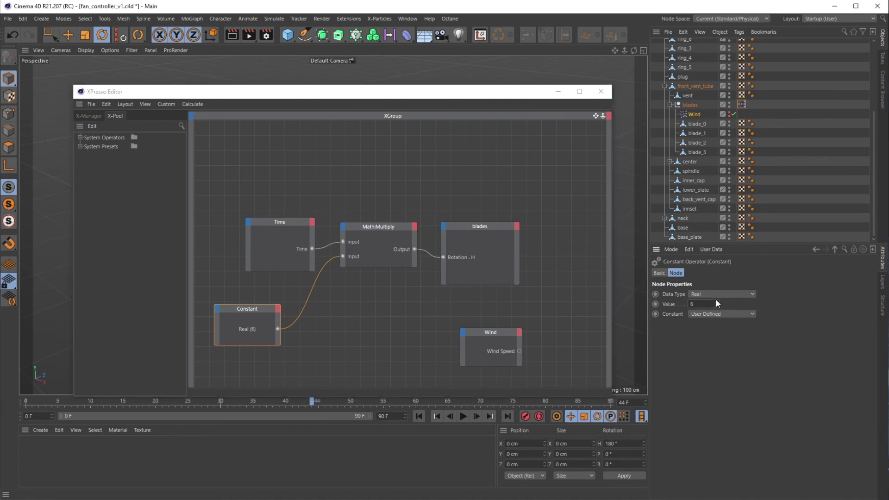
click(601, 91)
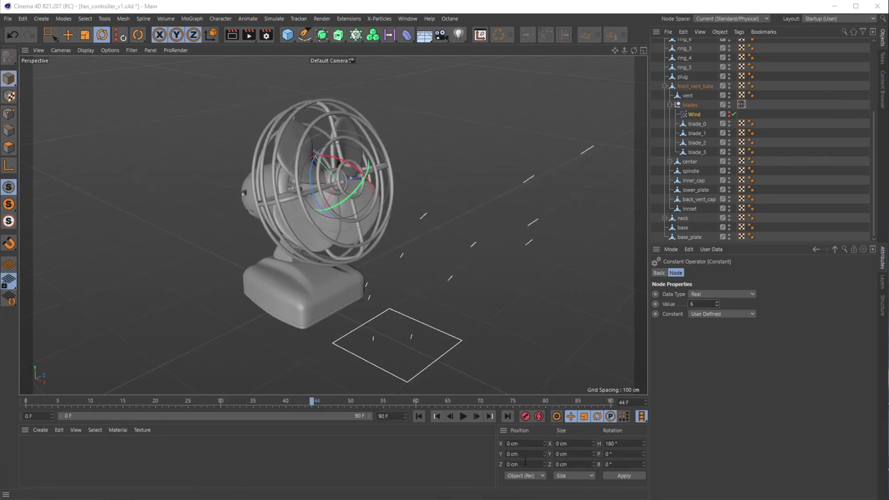
Play the animation while raising the Constant's value to 9, then 10
click(464, 417)
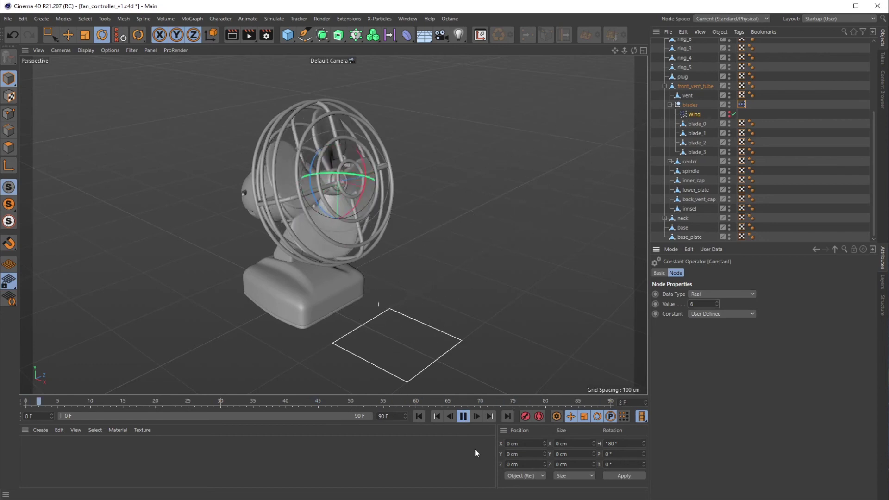
double_click(714, 303)
text(9)
key(Return)
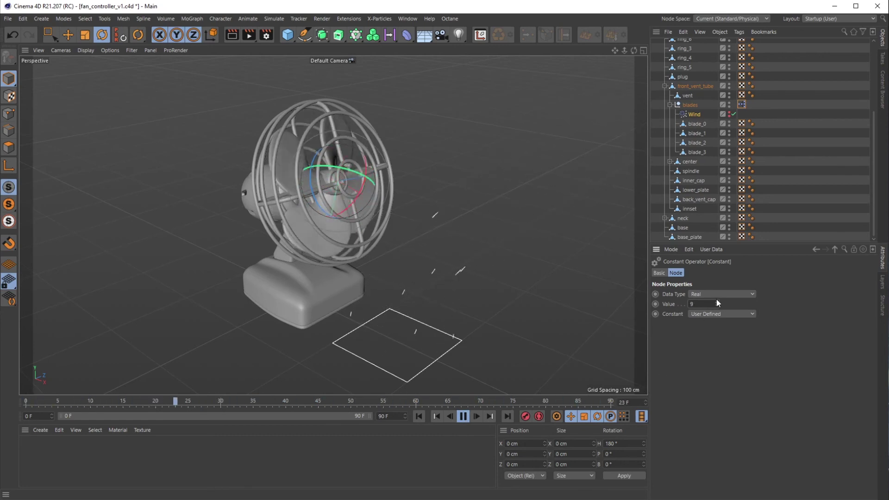
click(717, 302)
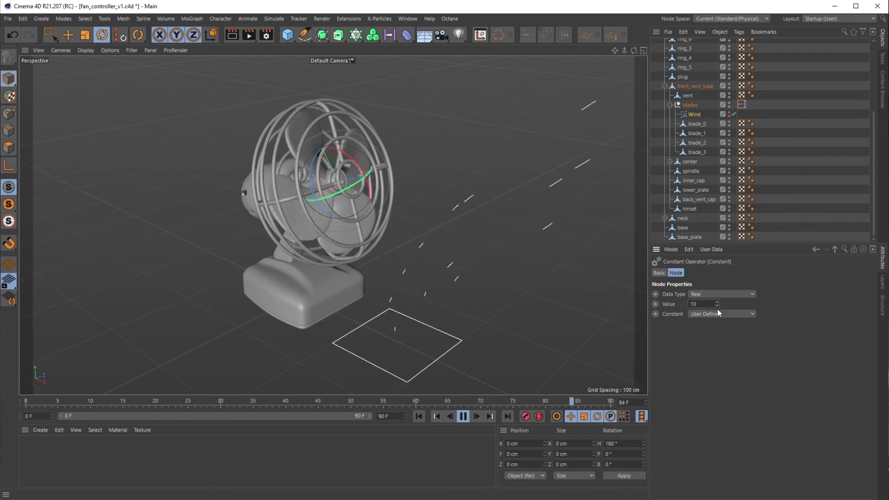
Undo back to the Wind Speed wiring, return to frame 0, and close the XPresso editor
key(ctrl+z)
key(ctrl+z)
key(F8)
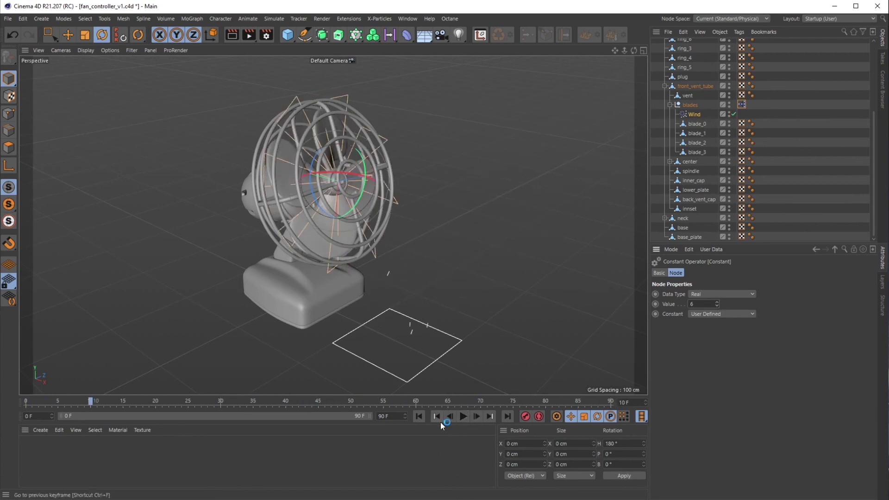
click(441, 422)
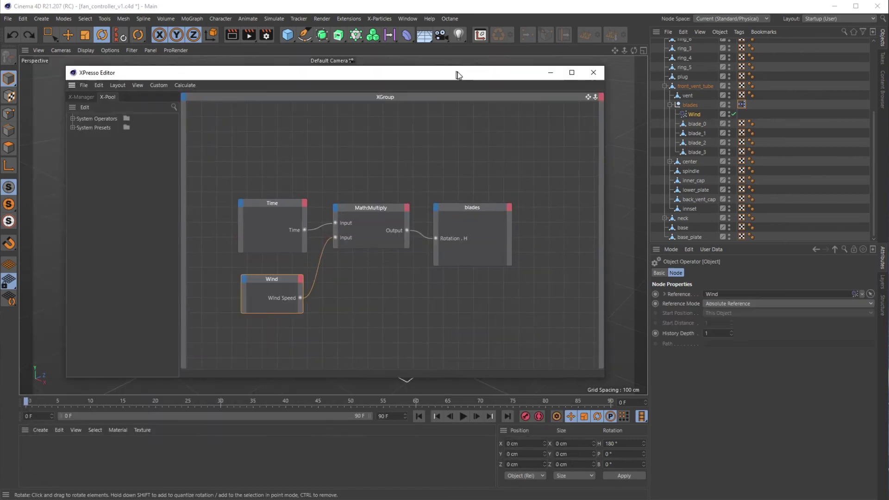
drag(457, 74, 512, 77)
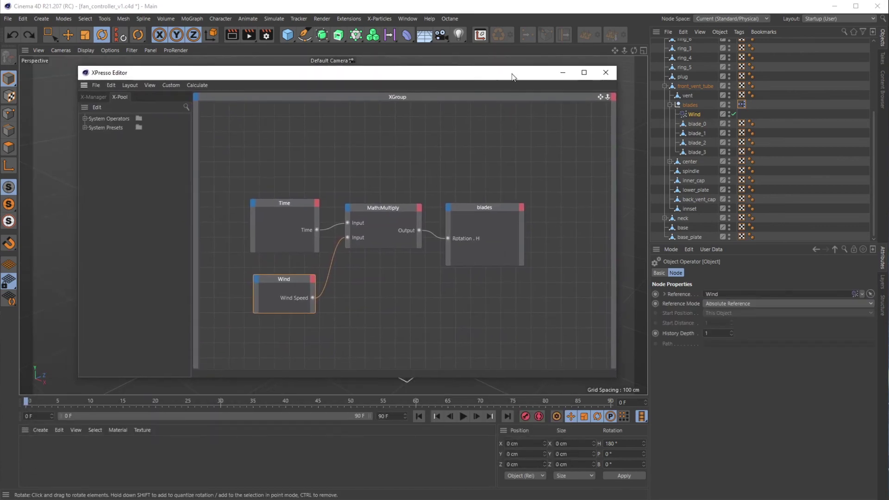
click(606, 73)
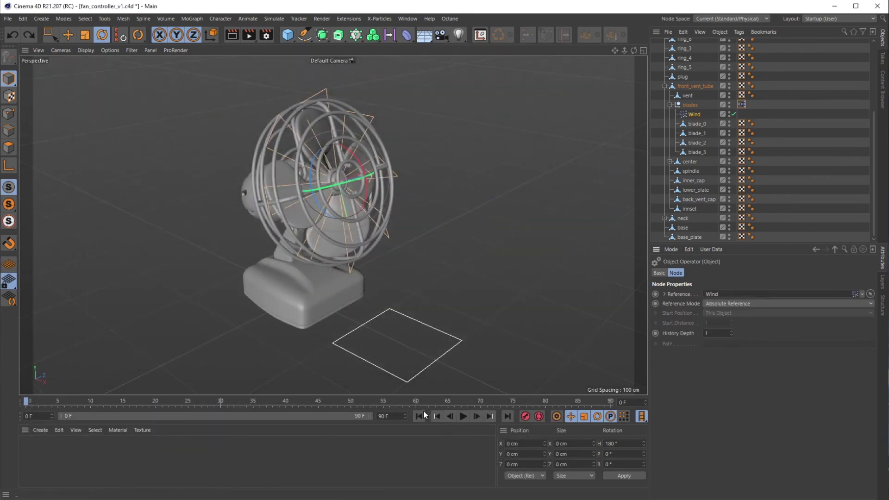
Play the fan animation and browse the school assets folder in the Content Browser
click(464, 416)
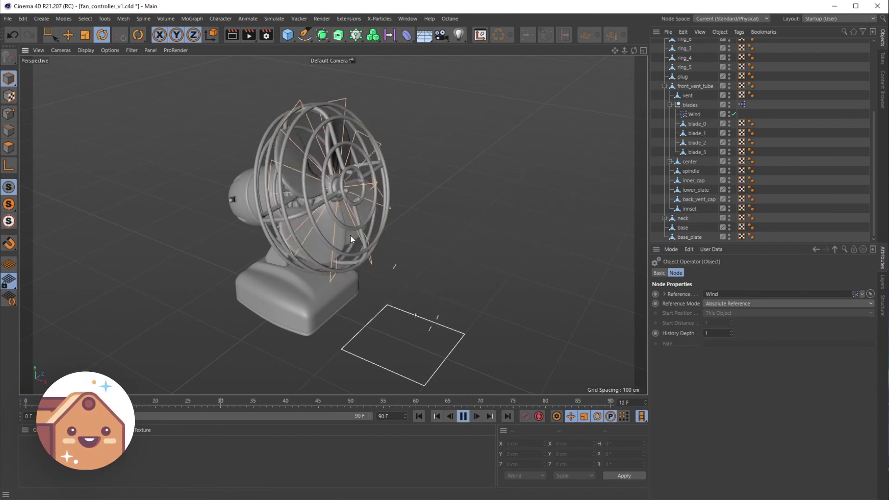
click(884, 85)
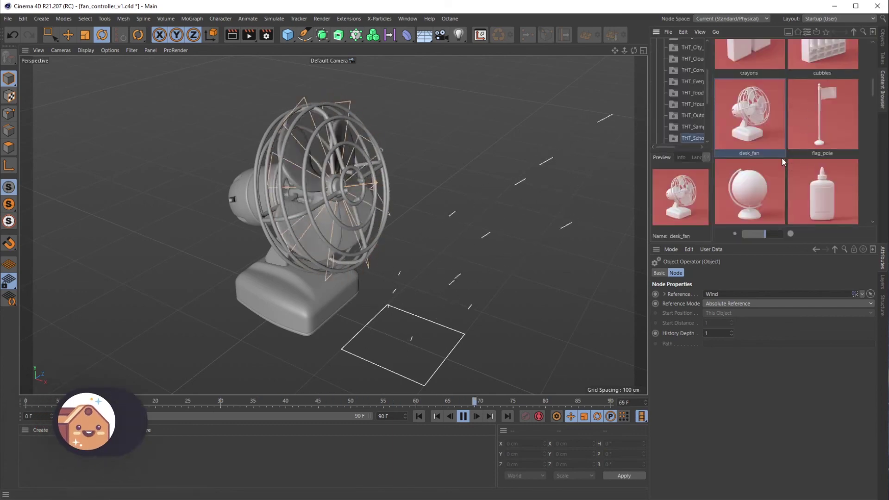
scroll(782, 157, down, 8)
scroll(777, 143, up, 10)
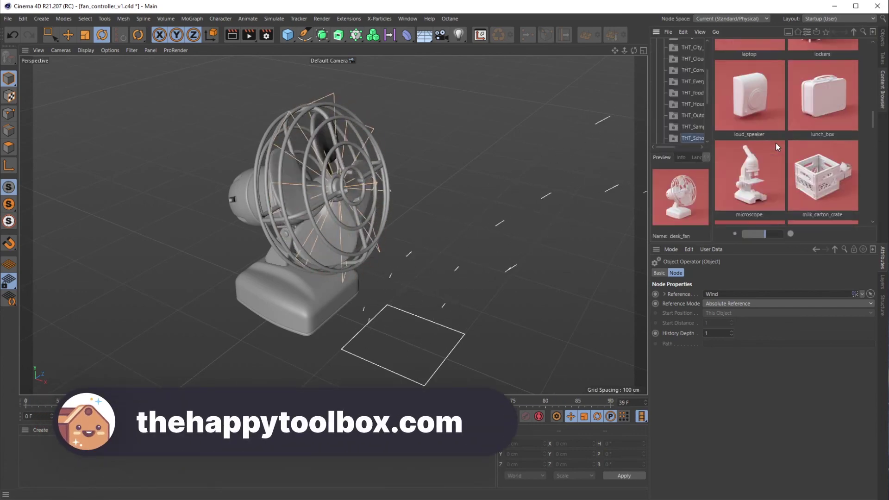